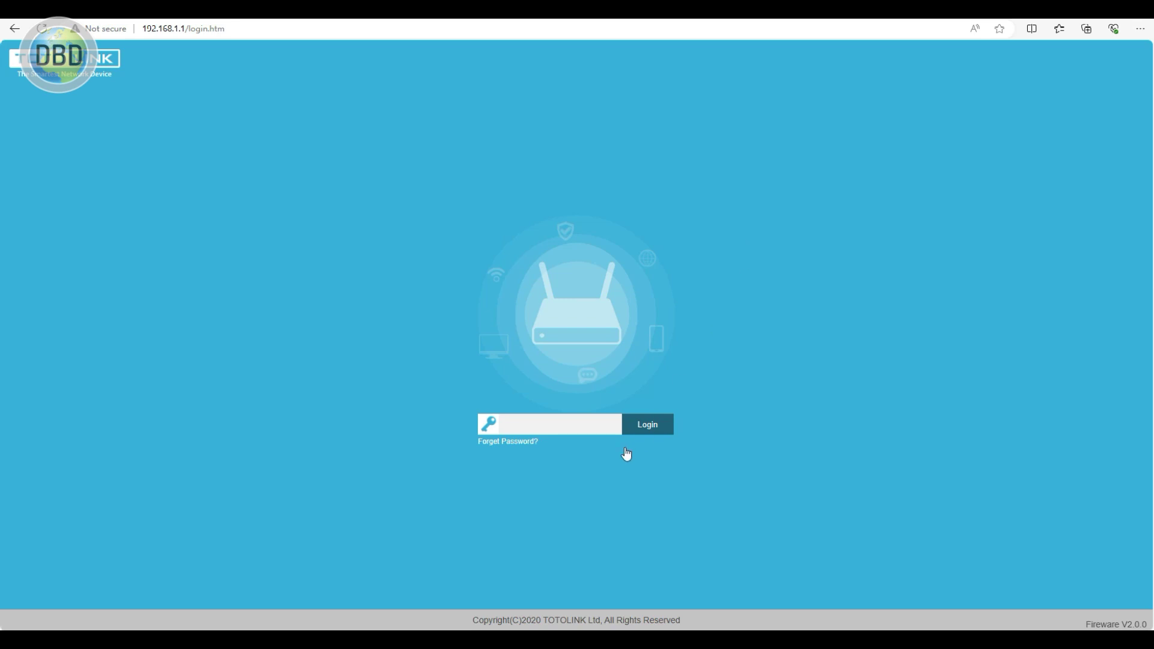
- Log in to the router web admin with the admin password to see the Home overview
left_click(536, 422)
type("admin")
left_click(644, 424)
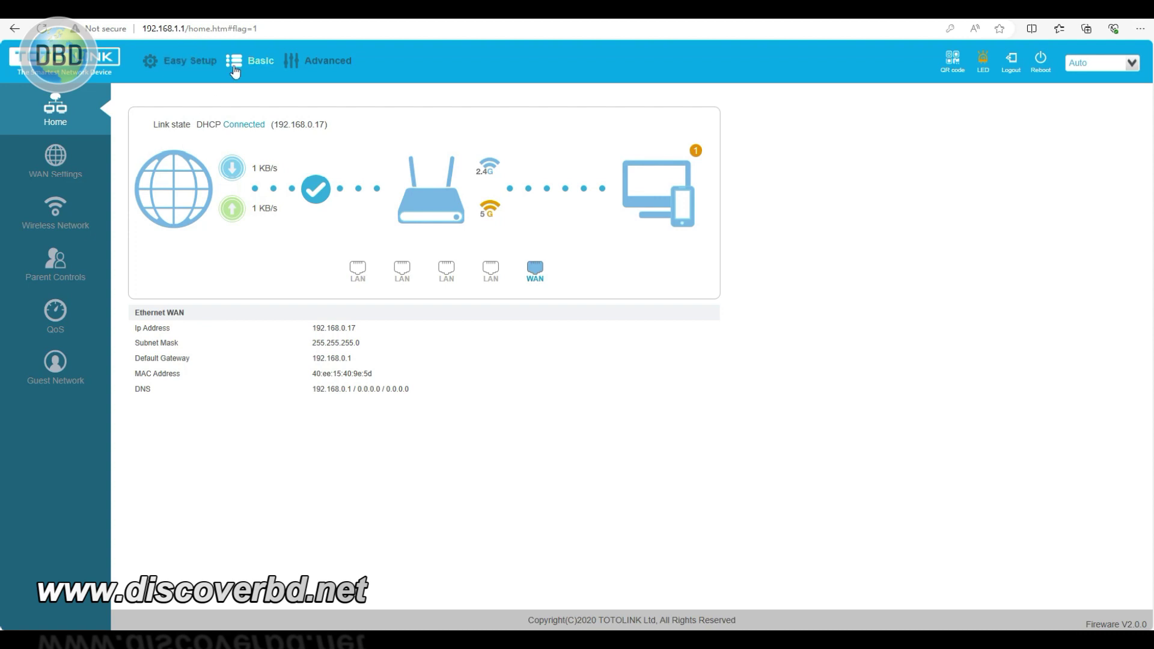
- Switch to Advanced, start the Easy Setup wizard at the Gateway operation mode, then return to Basic
left_click(320, 59)
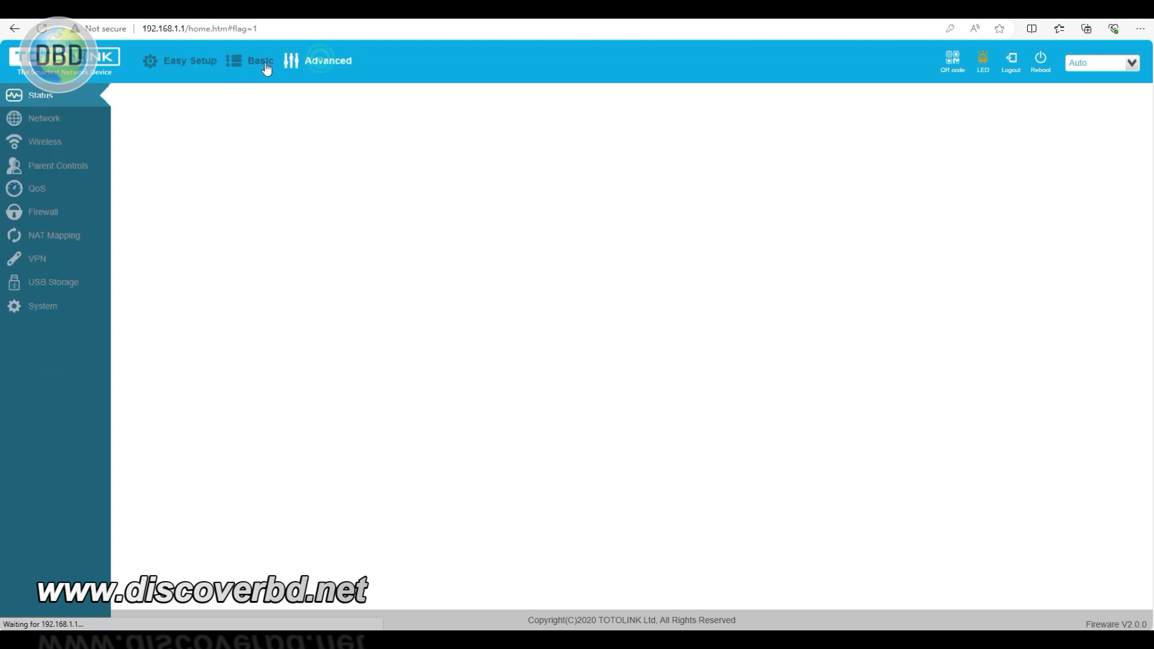
left_click(193, 63)
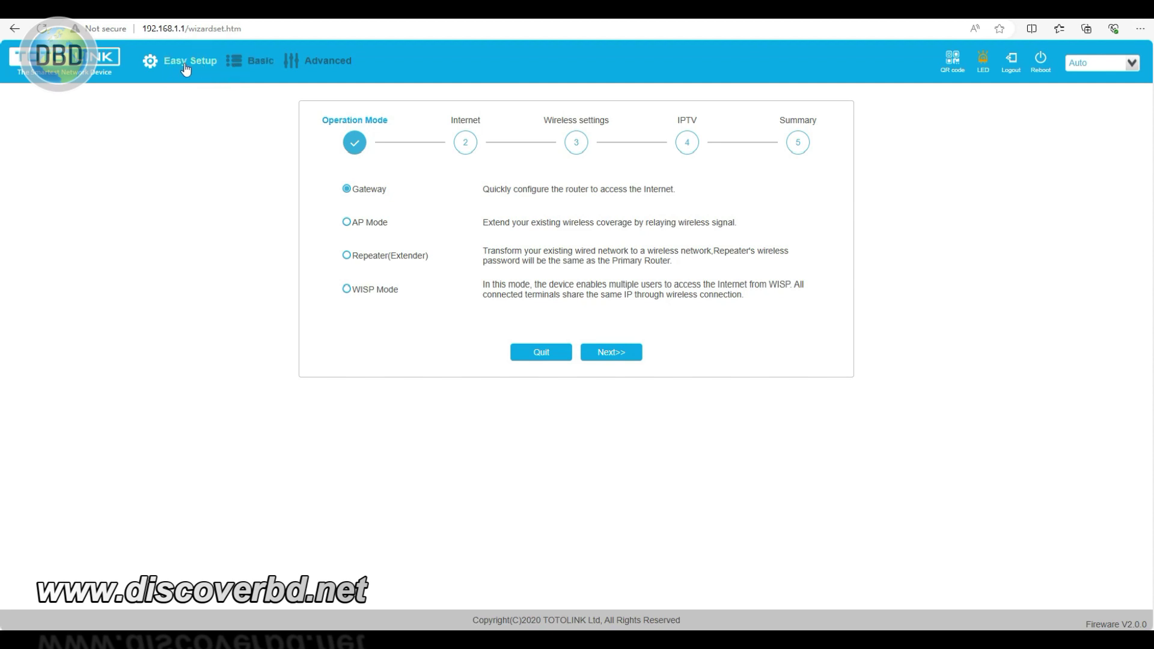
left_click(257, 65)
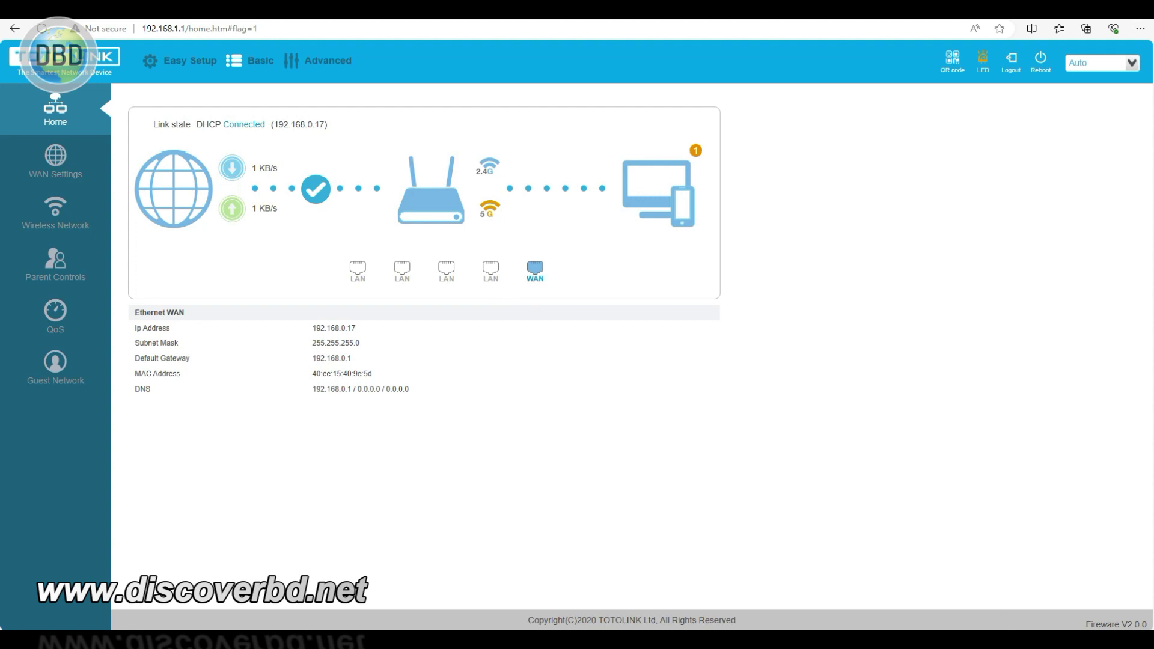
- Turn off the computer's Wi-Fi from Windows quick settings
key("super+a")
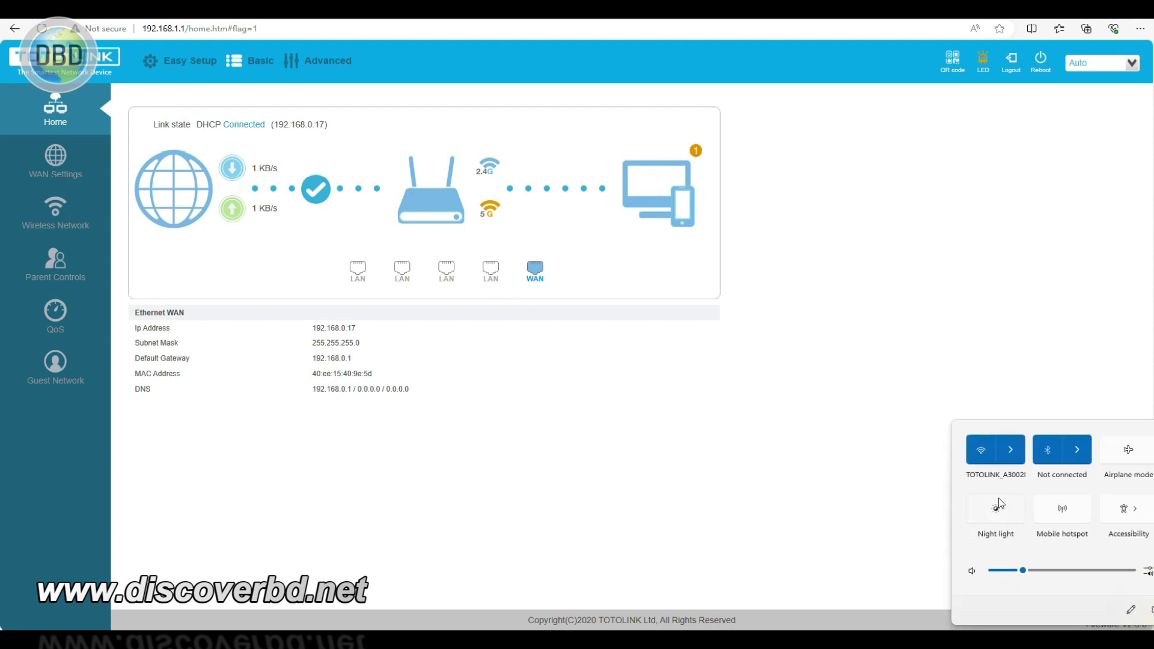
left_click(993, 457)
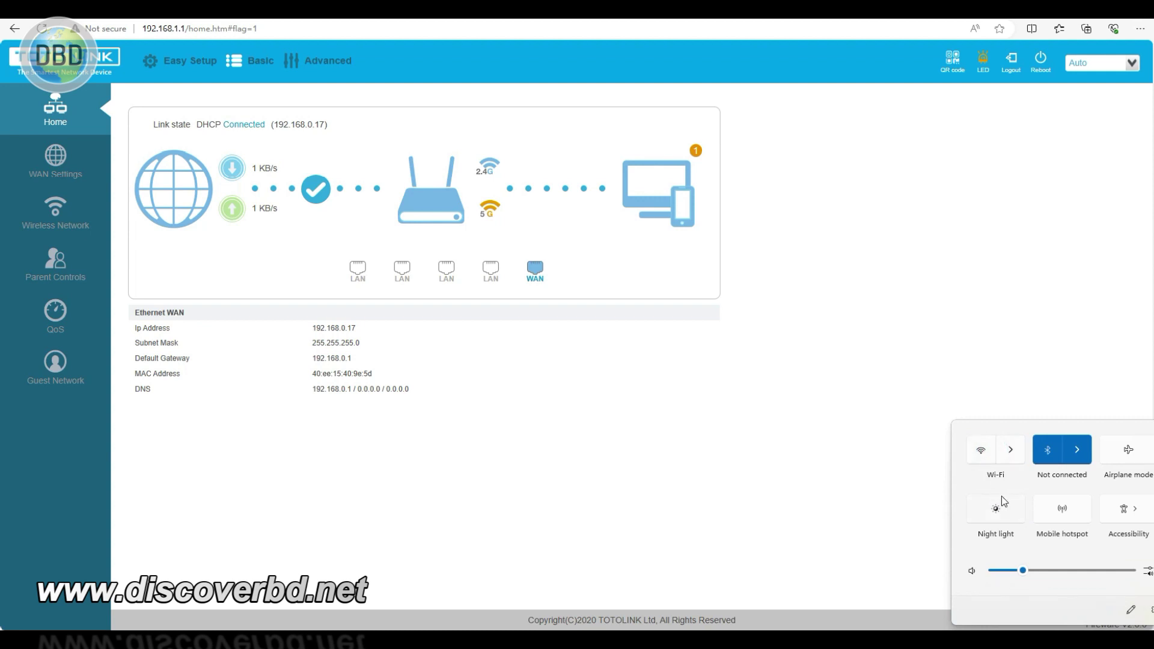
left_click(864, 509)
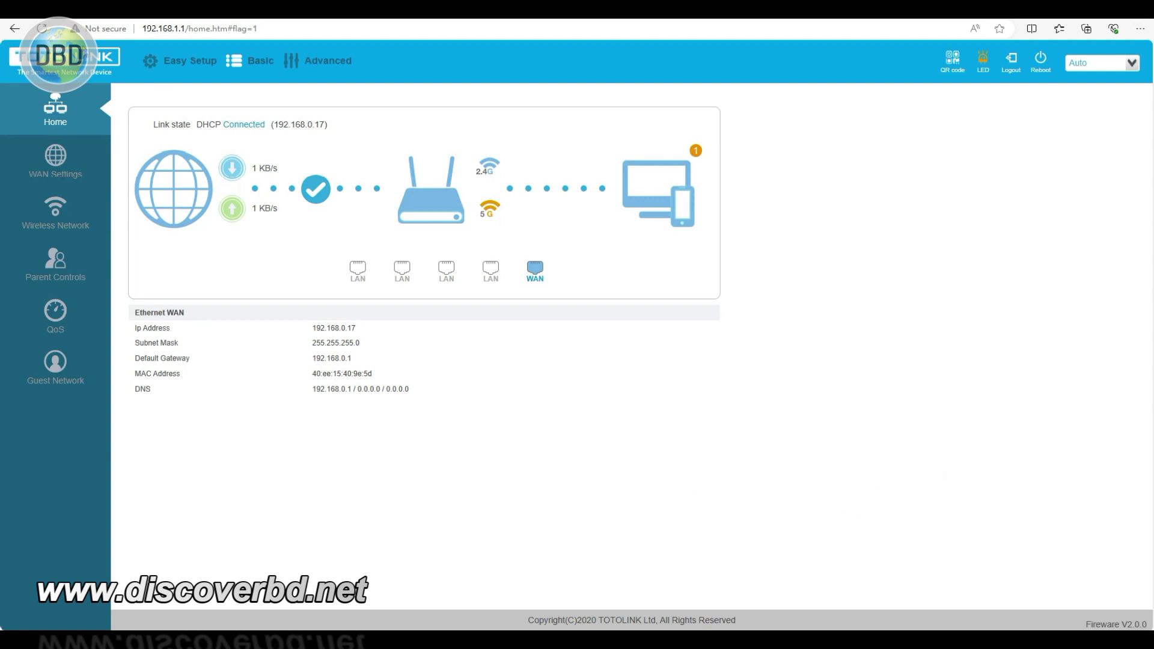
- Reload the router page and log back in with the admin password
left_click(64, 128)
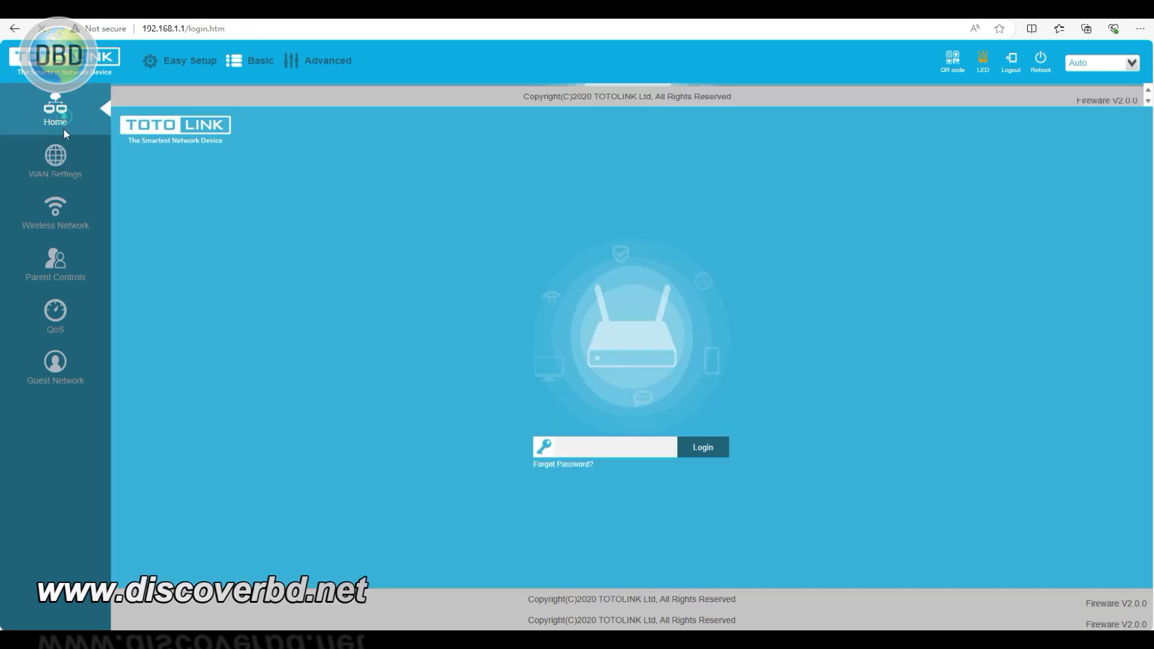
left_click(548, 427)
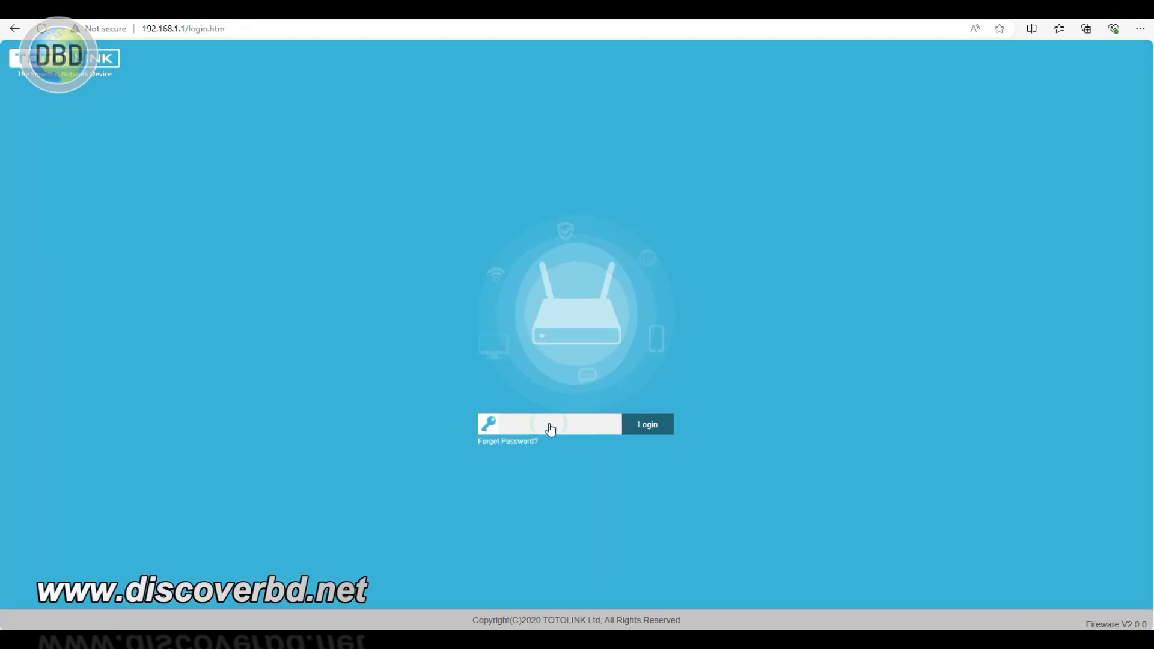
type("admin")
left_click(647, 423)
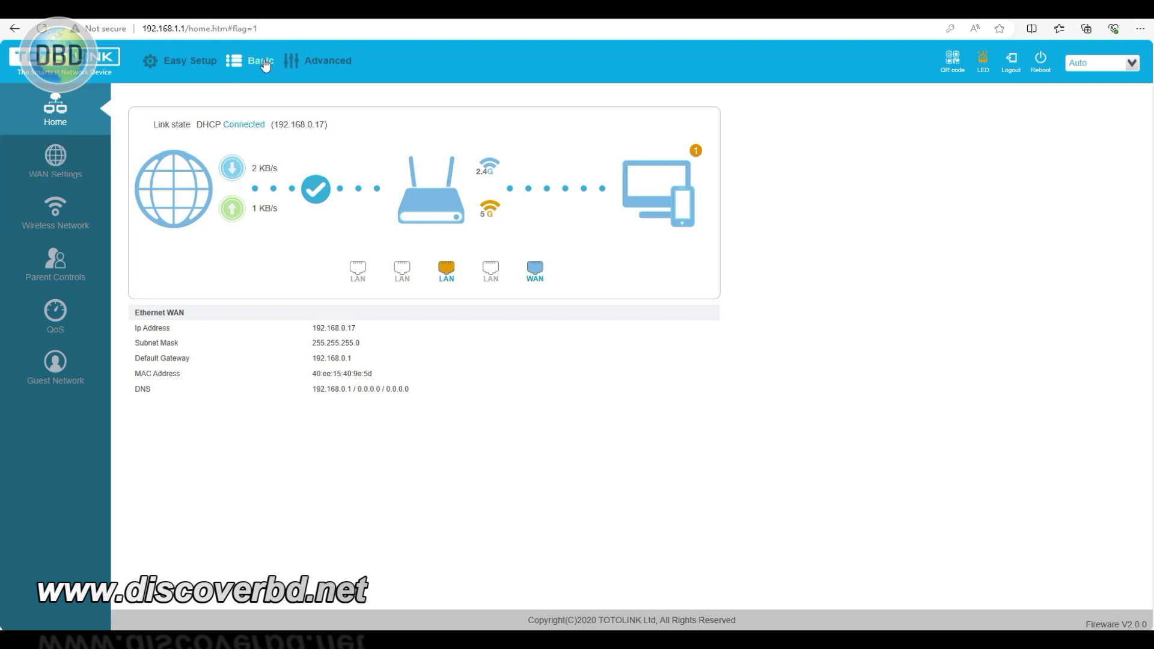
- Check 5GHz and 2.4GHz wireless status on the Advanced dashboard, then open Network WAN settings
left_click(336, 69)
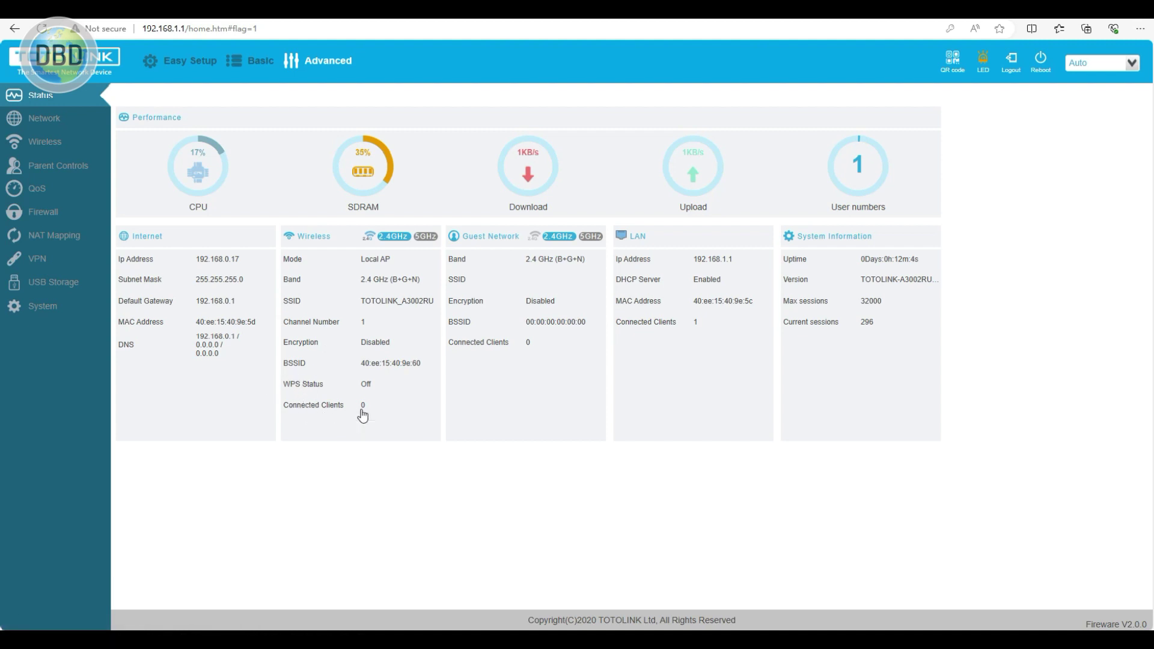
left_click(426, 236)
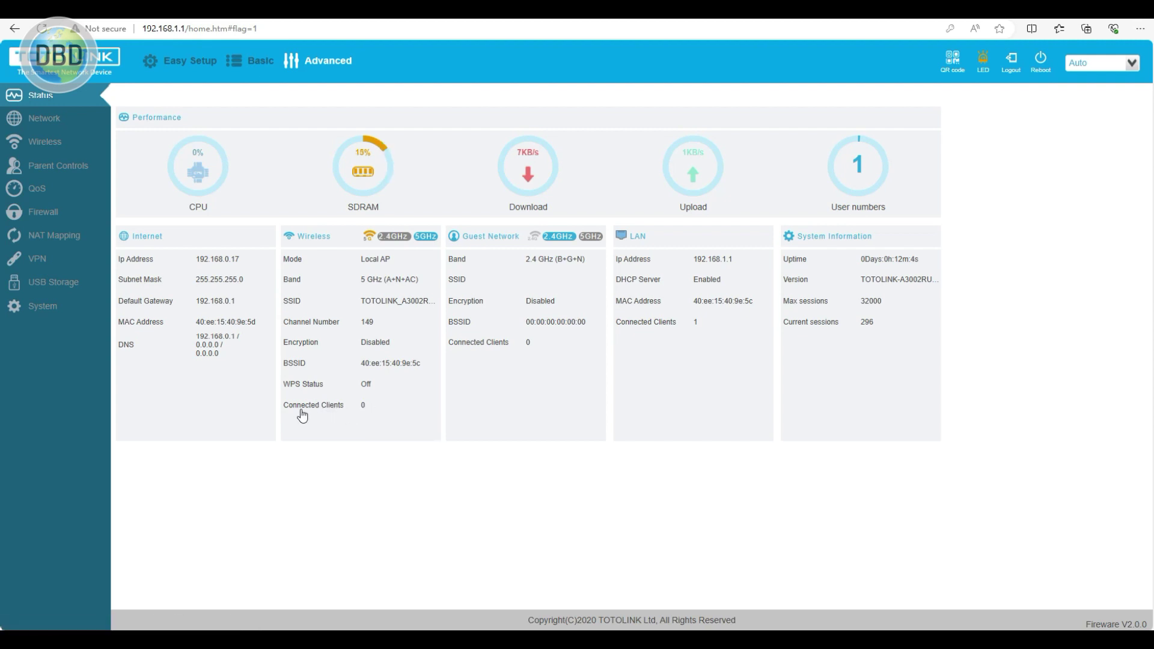
left_click(394, 237)
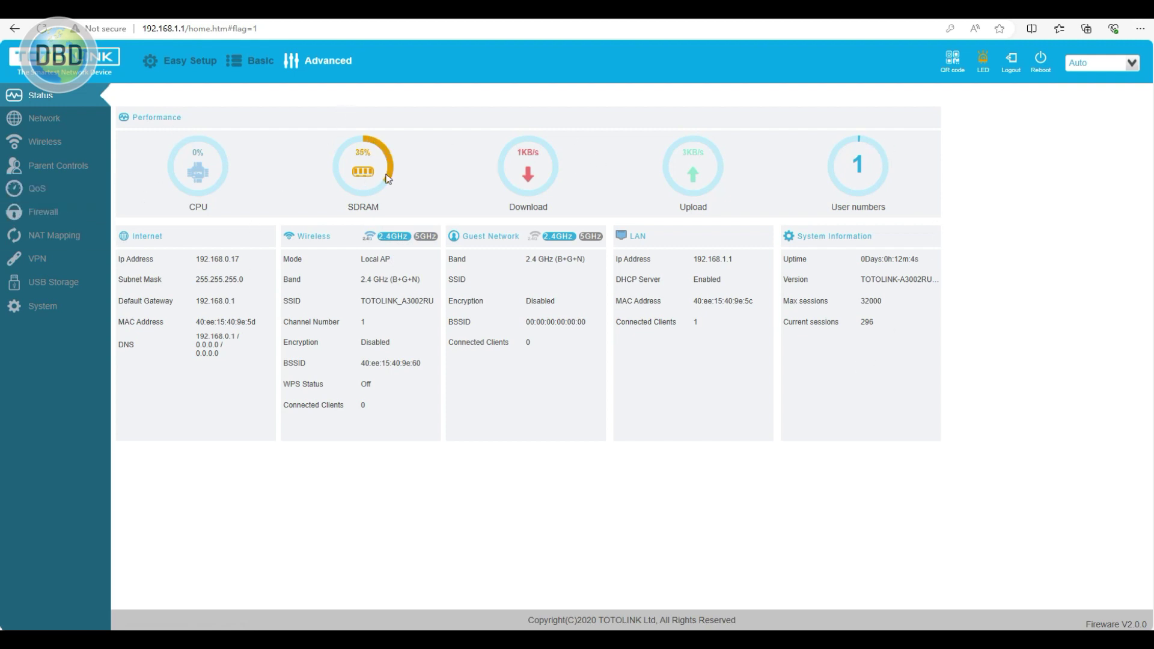
left_click(42, 125)
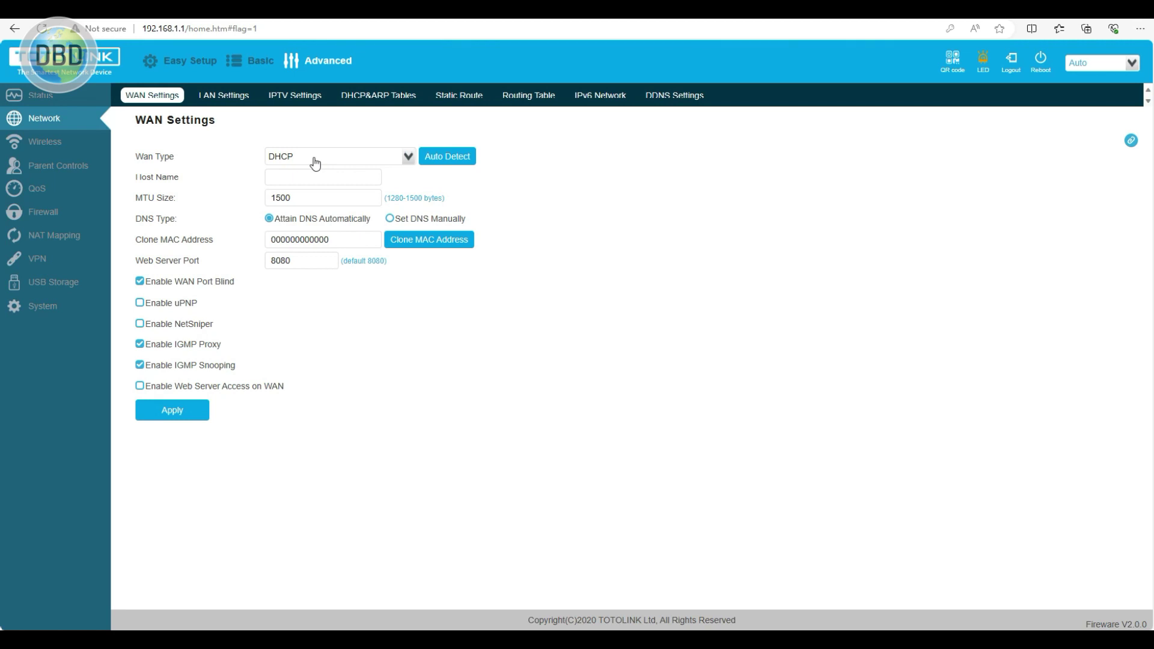
- Try WAN types PPPoE (Continuous access) and Static IP, then set the WAN type back to DHCP
left_click(315, 162)
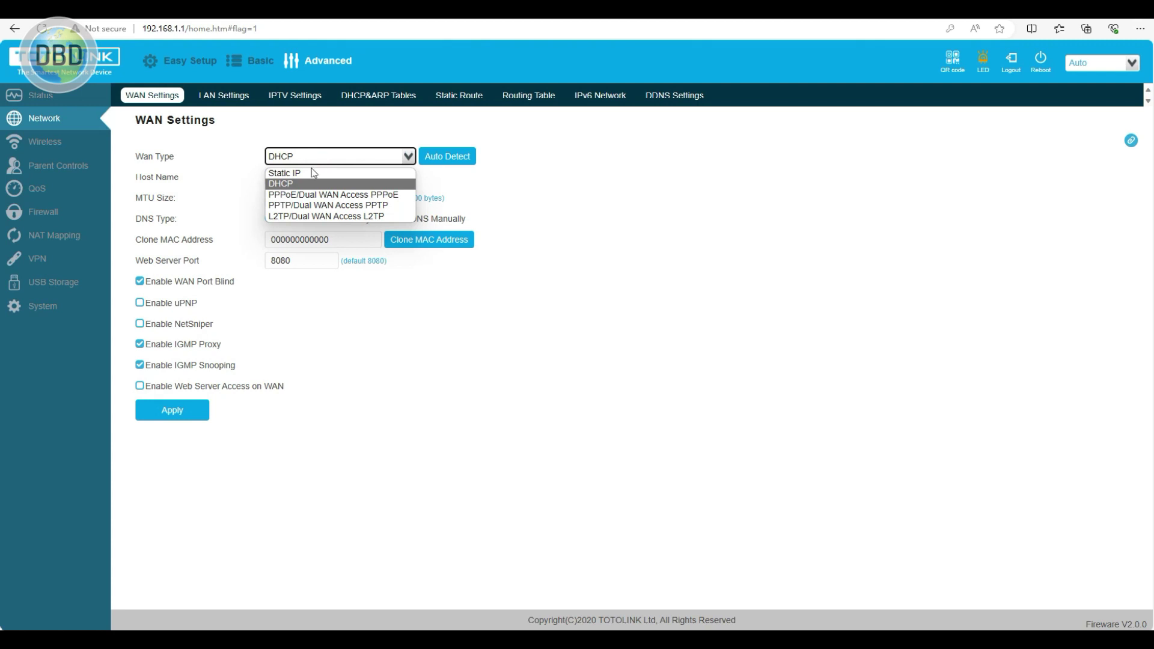
left_click(300, 196)
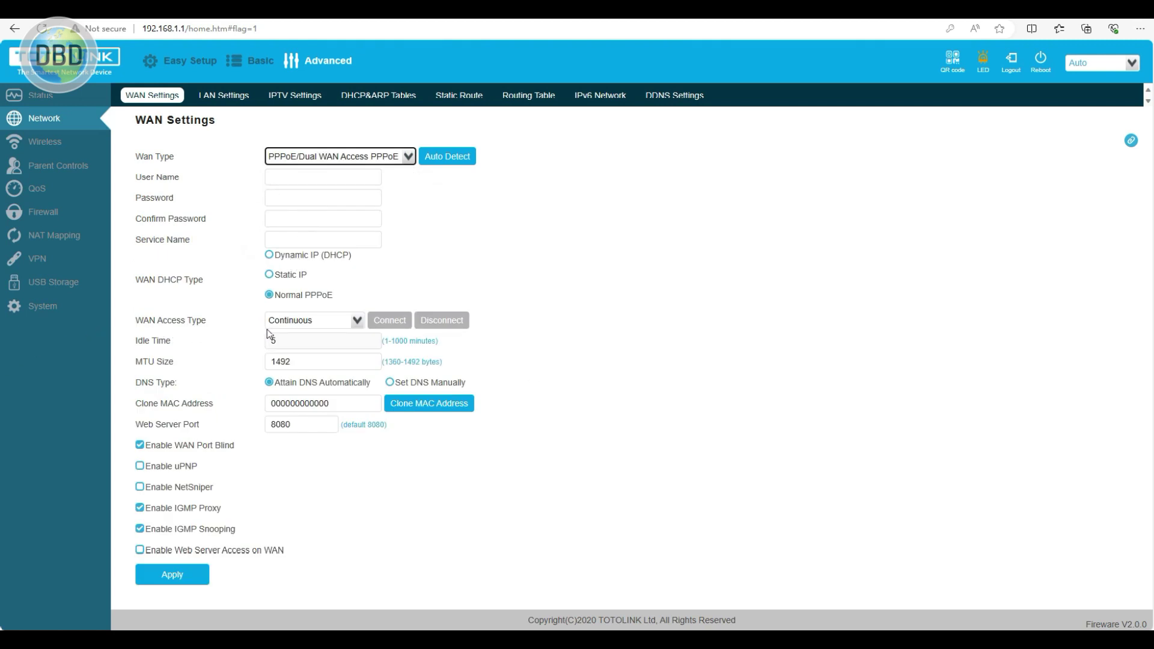
left_click(319, 325)
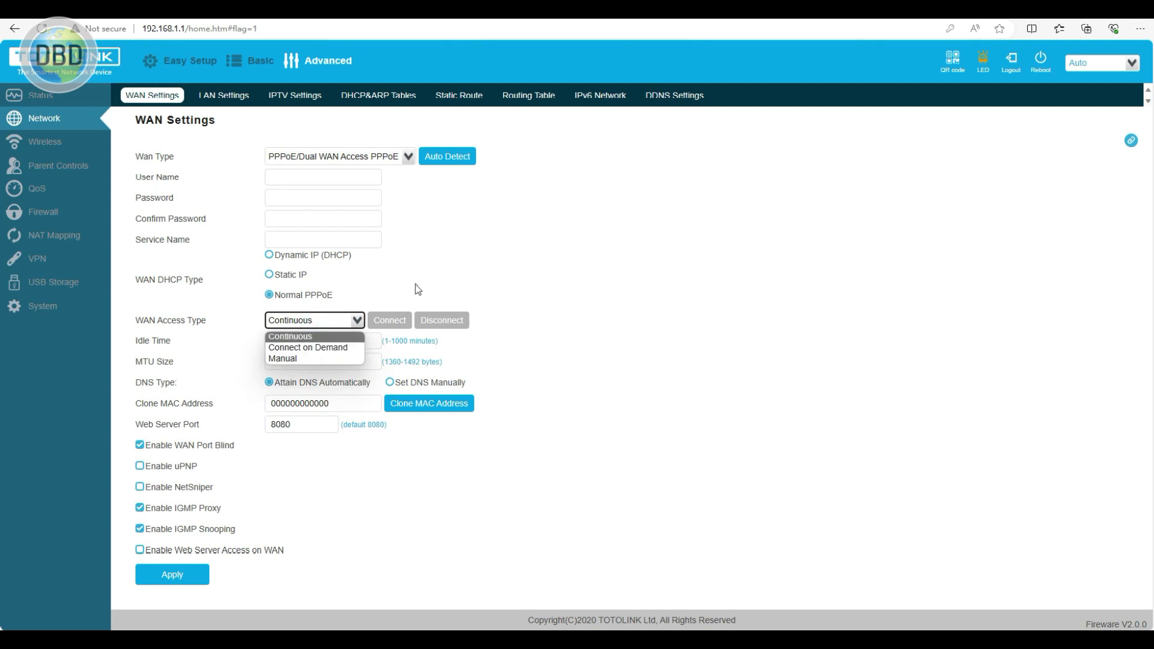
left_click(529, 270)
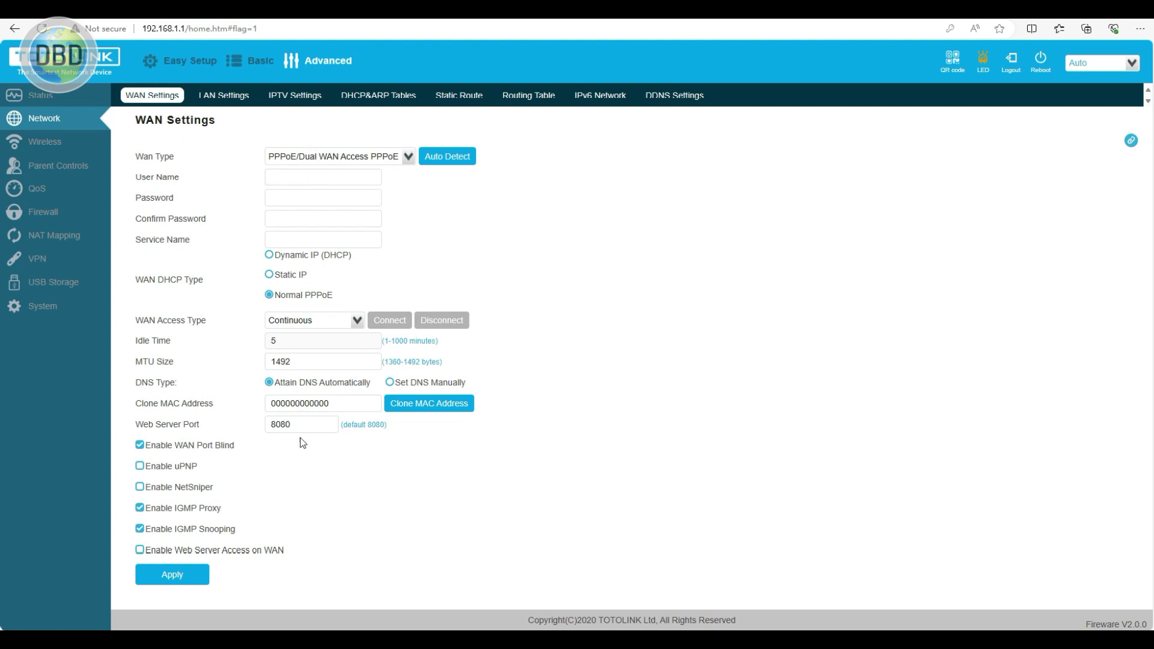
left_click(351, 157)
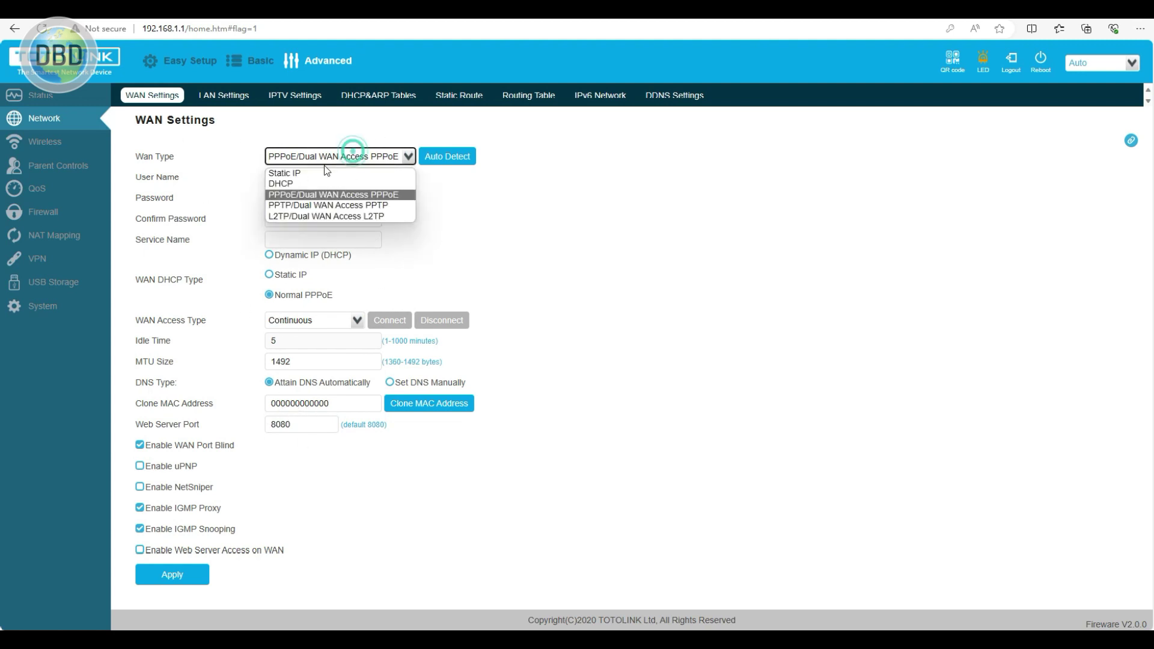
left_click(308, 174)
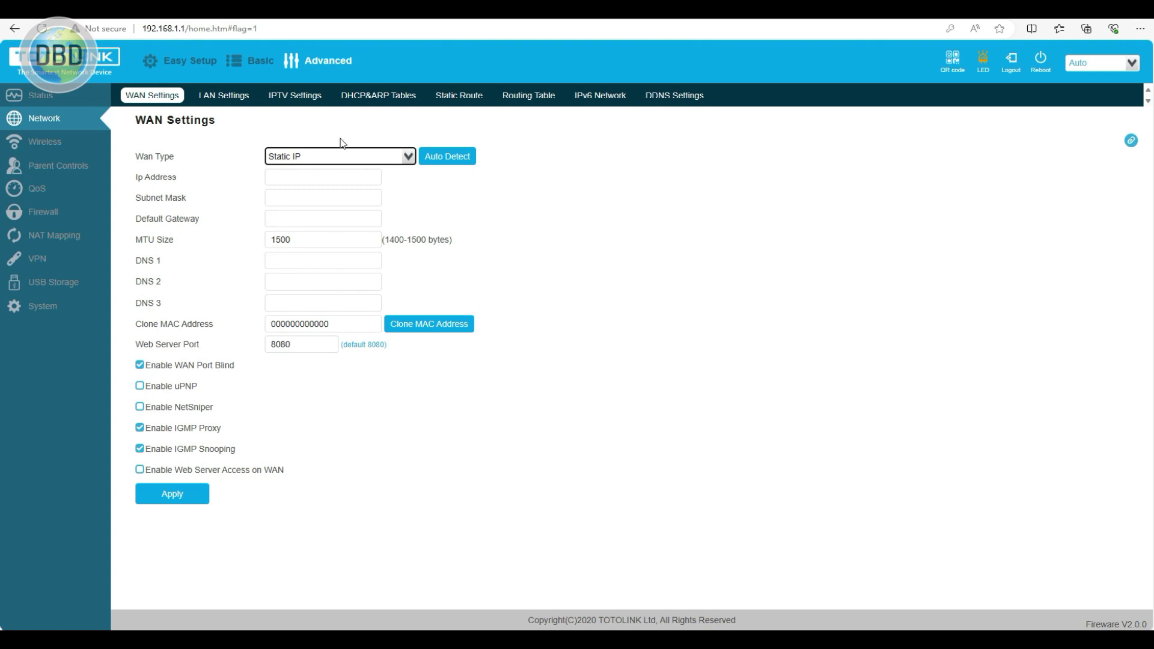
left_click(311, 156)
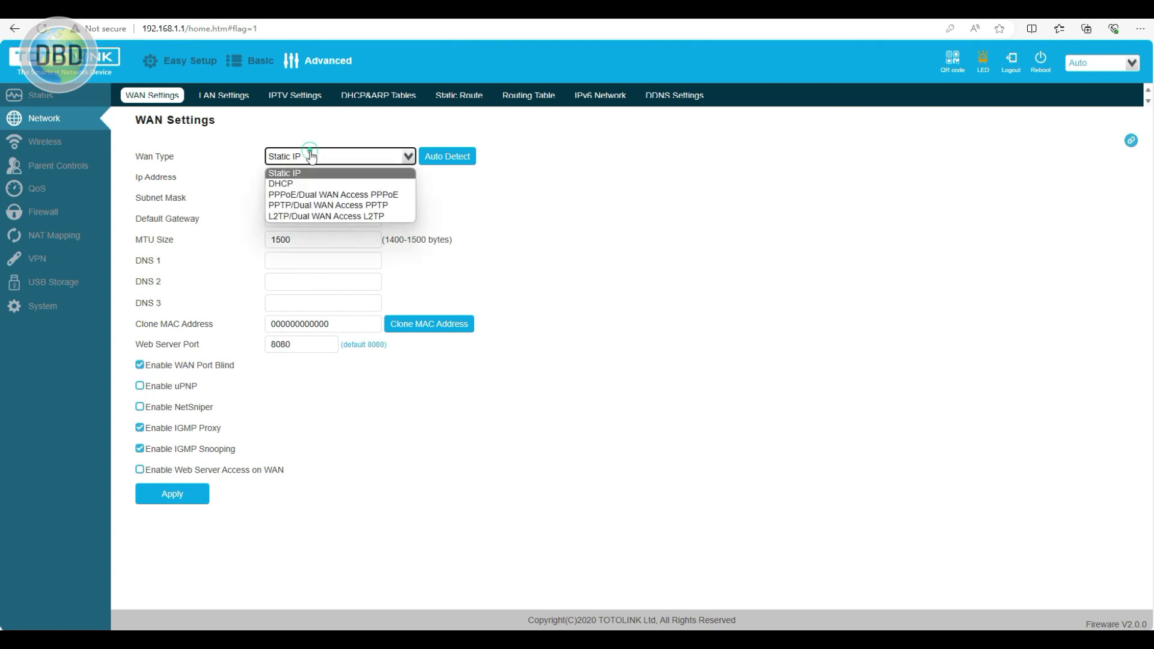
left_click(296, 183)
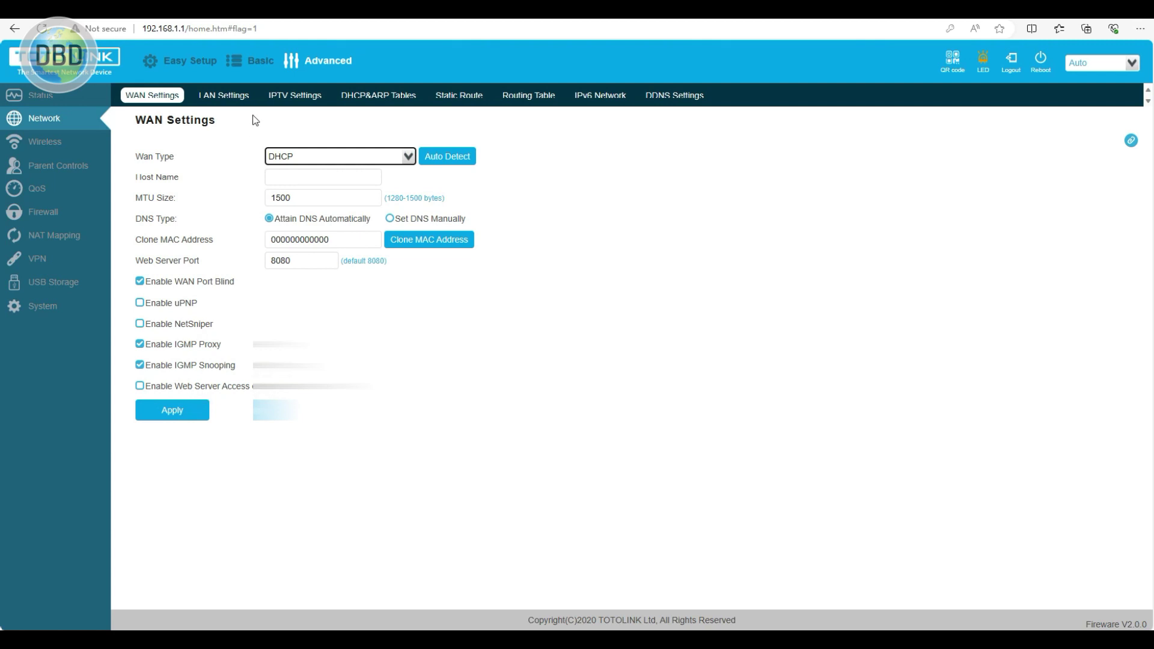
- View the LAN Settings and IPTV Settings tabs, then go to Wireless settings
left_click(224, 95)
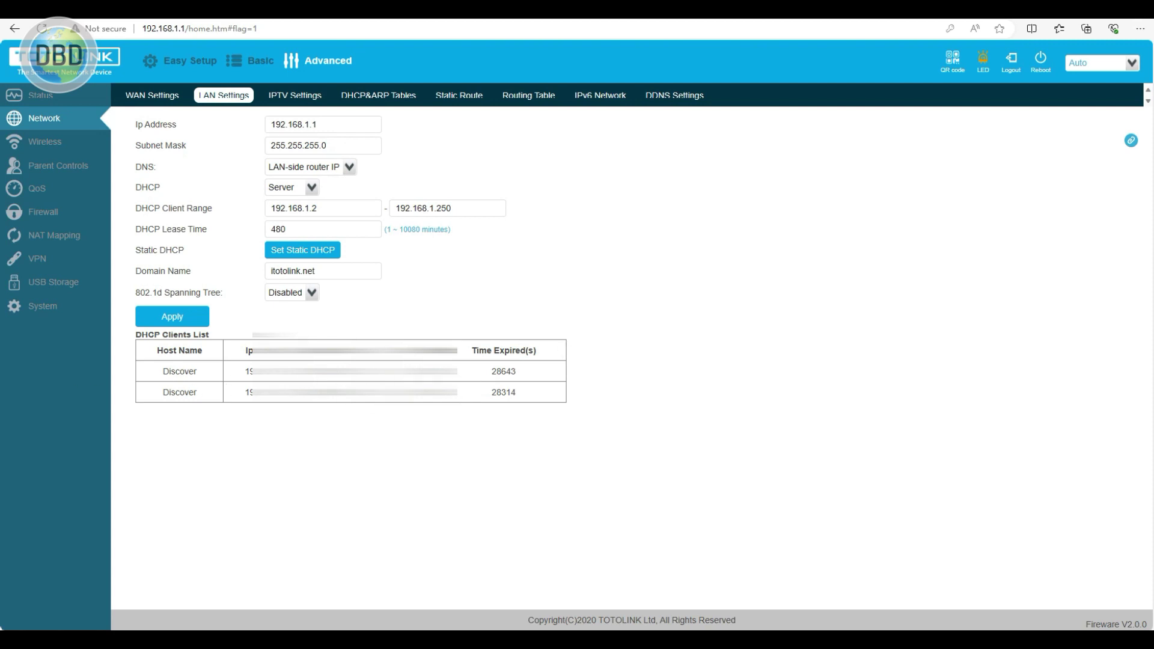
left_click(280, 95)
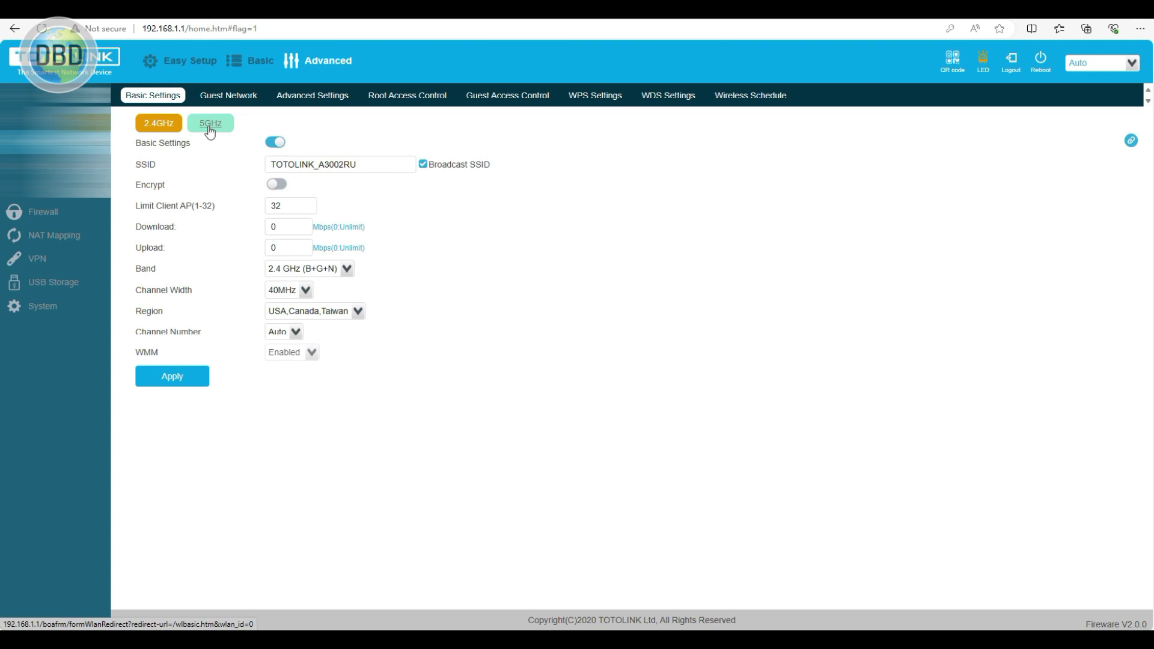
left_click(209, 124)
left_click(159, 124)
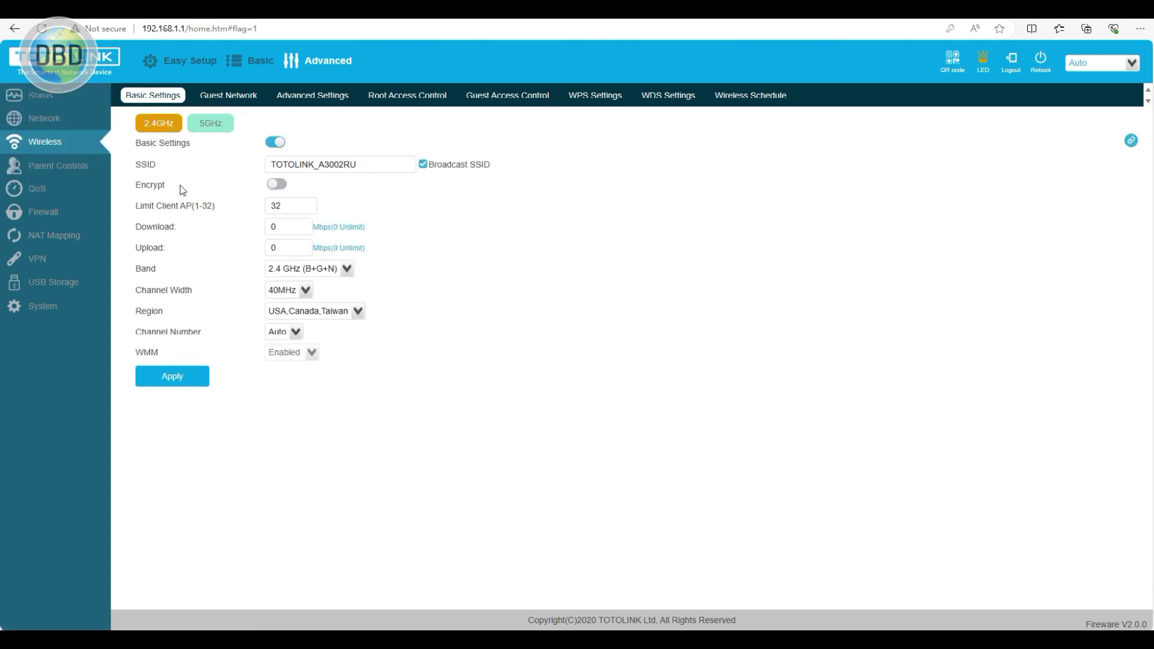
left_click(277, 186)
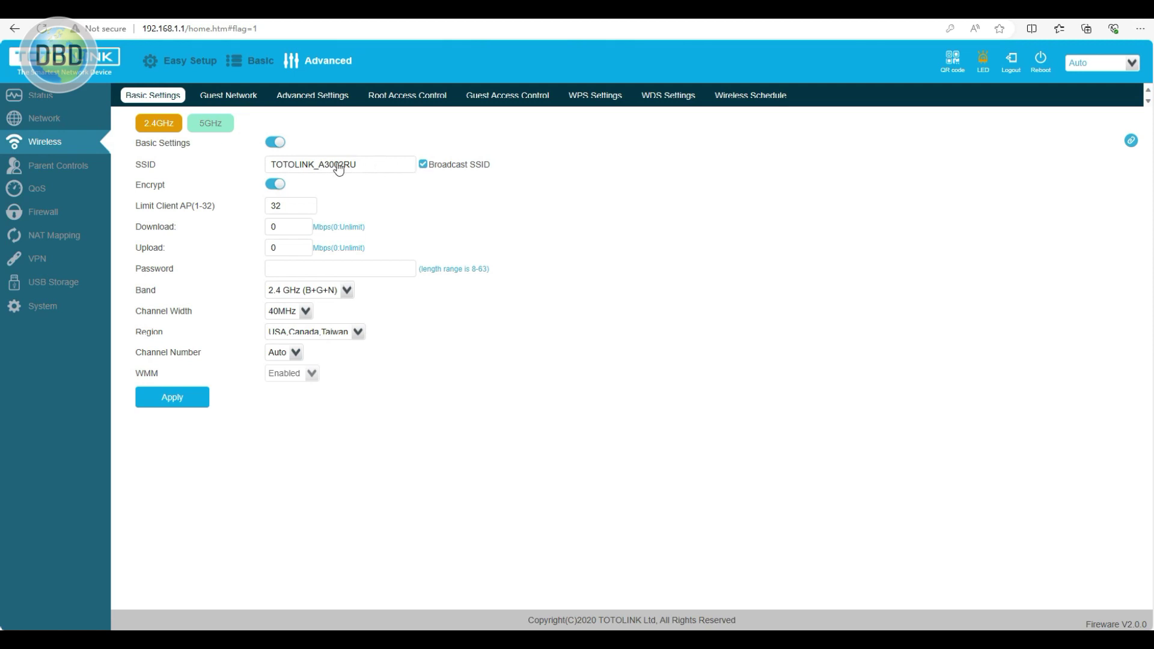
triple_click(425, 165)
left_click(423, 164)
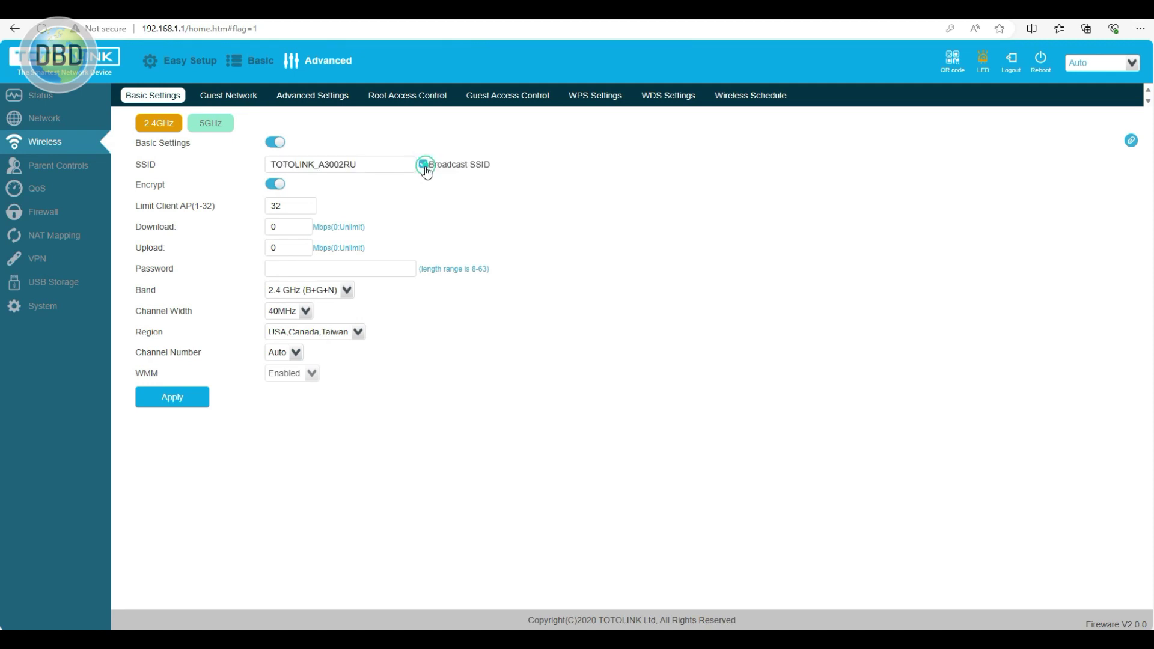
left_click(222, 127)
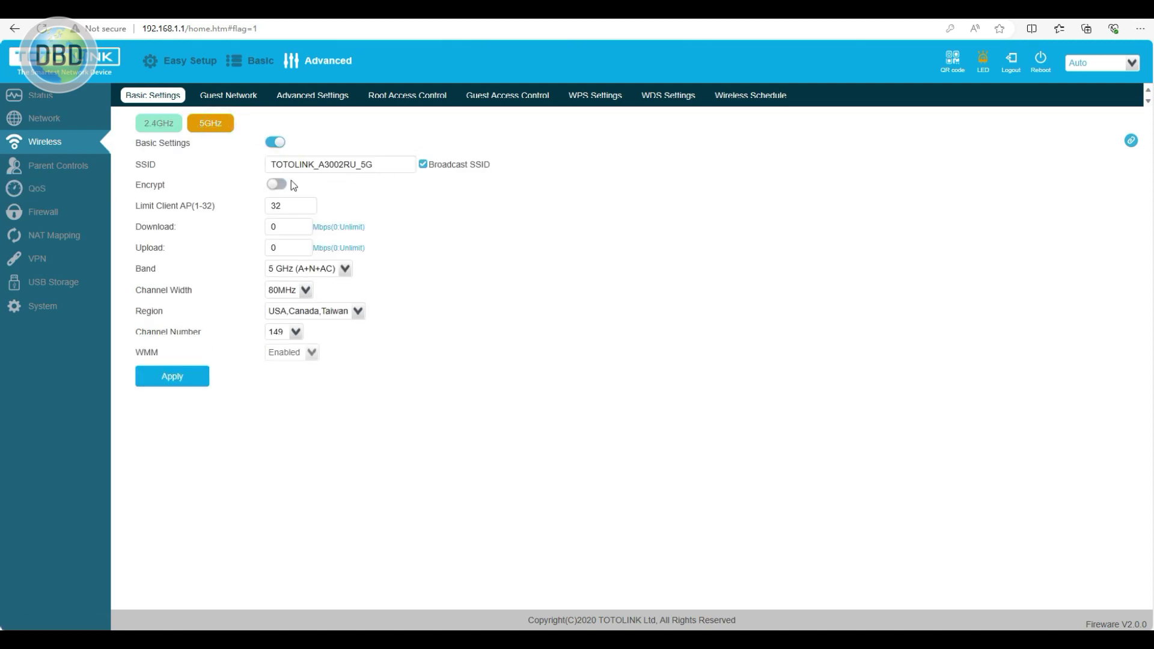
left_click(146, 128)
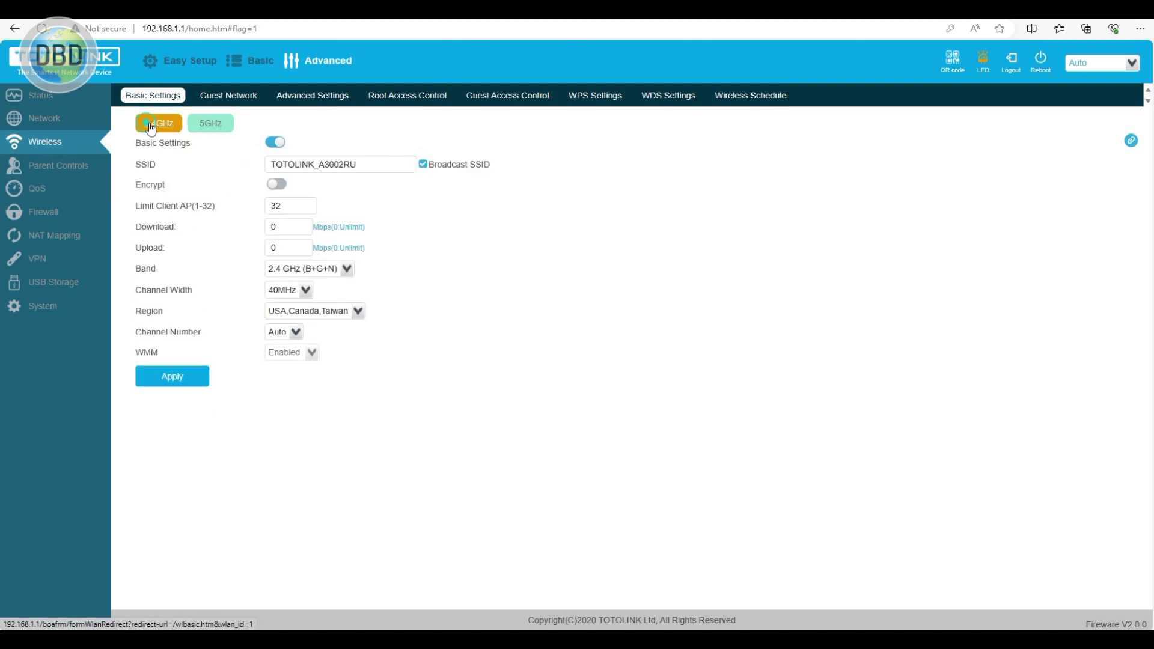
left_click(228, 96)
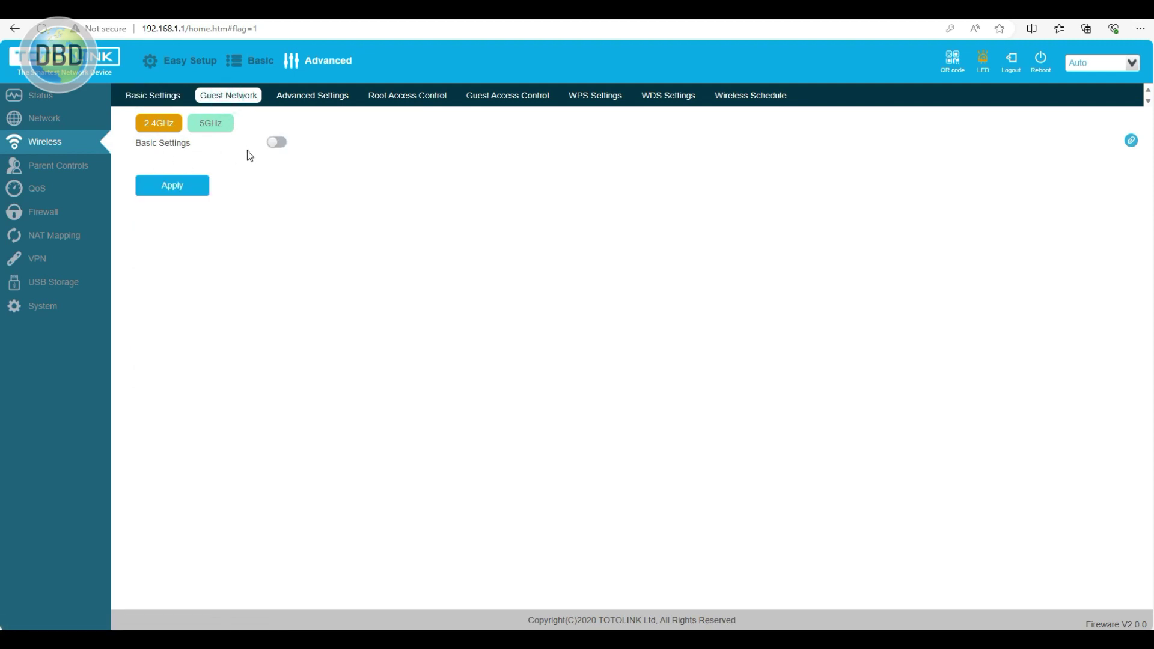
- Toggle the guest network on then off, and browse advanced, access control, WPS, schedule and WDS pages
left_click(278, 143)
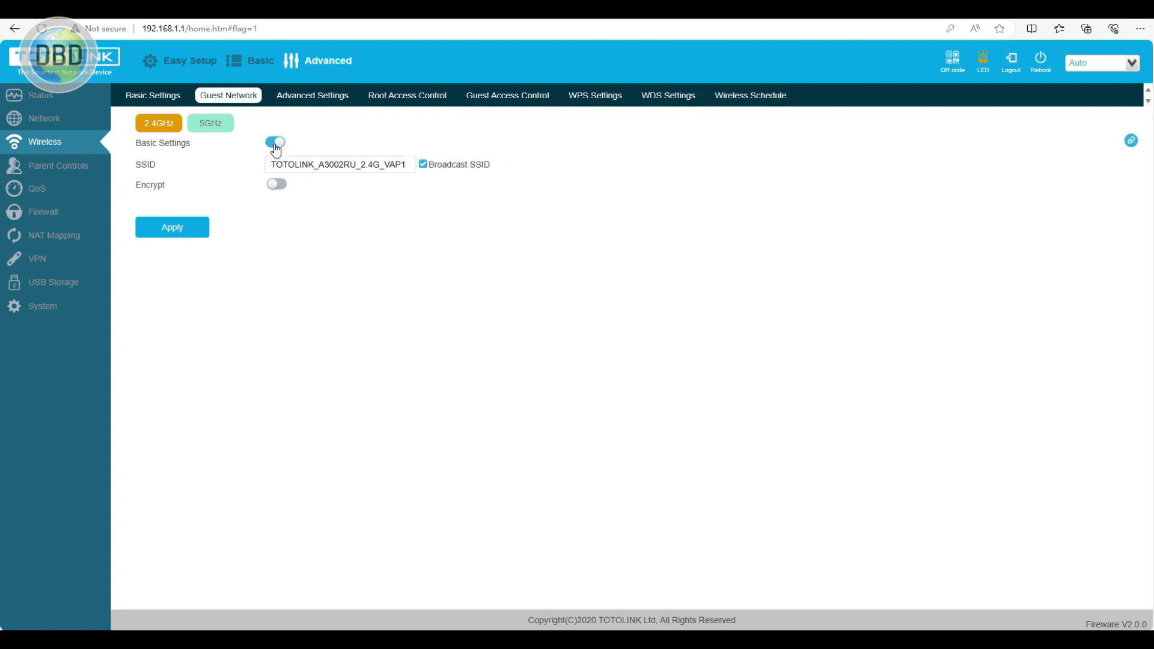
left_click(276, 148)
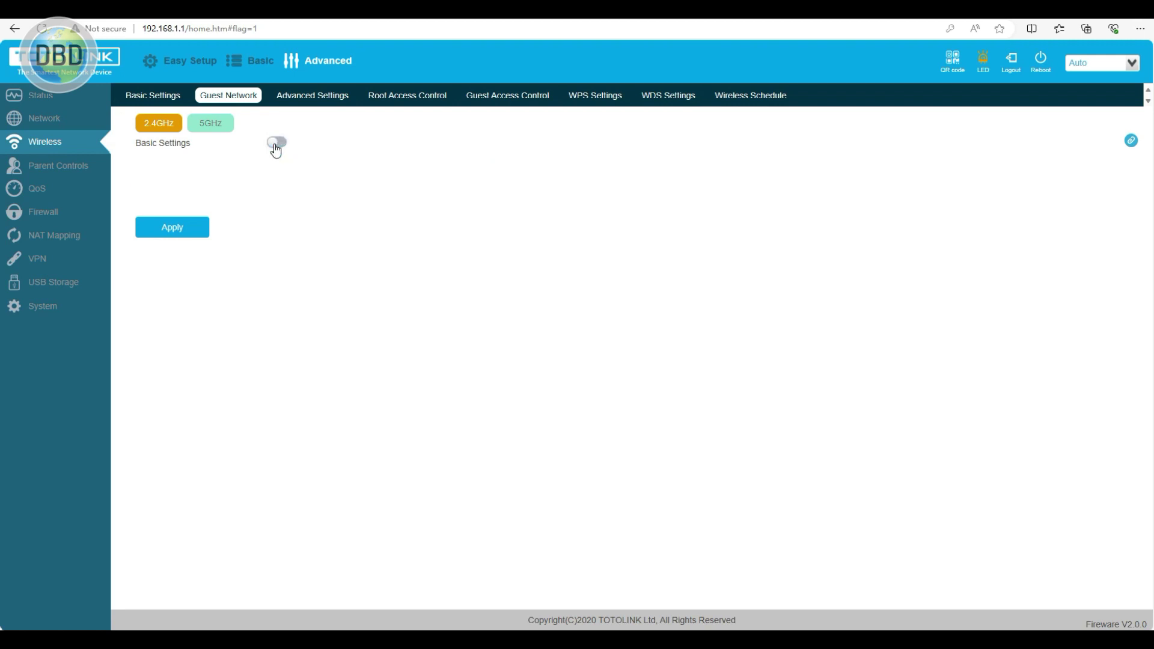
left_click(321, 97)
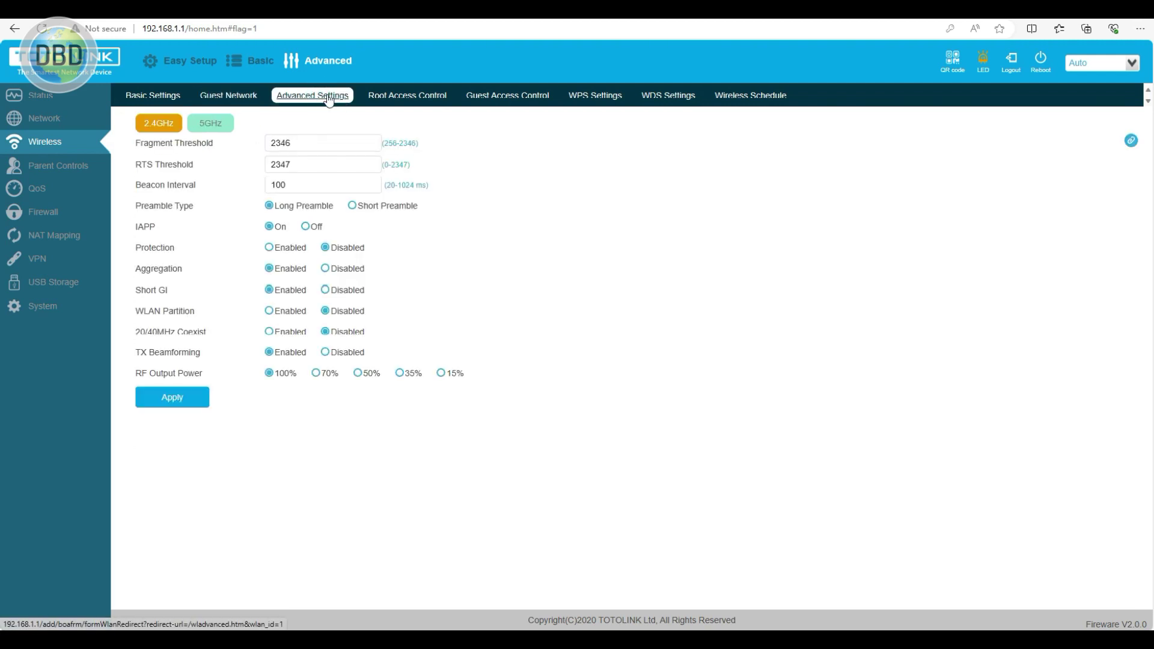
left_click(420, 105)
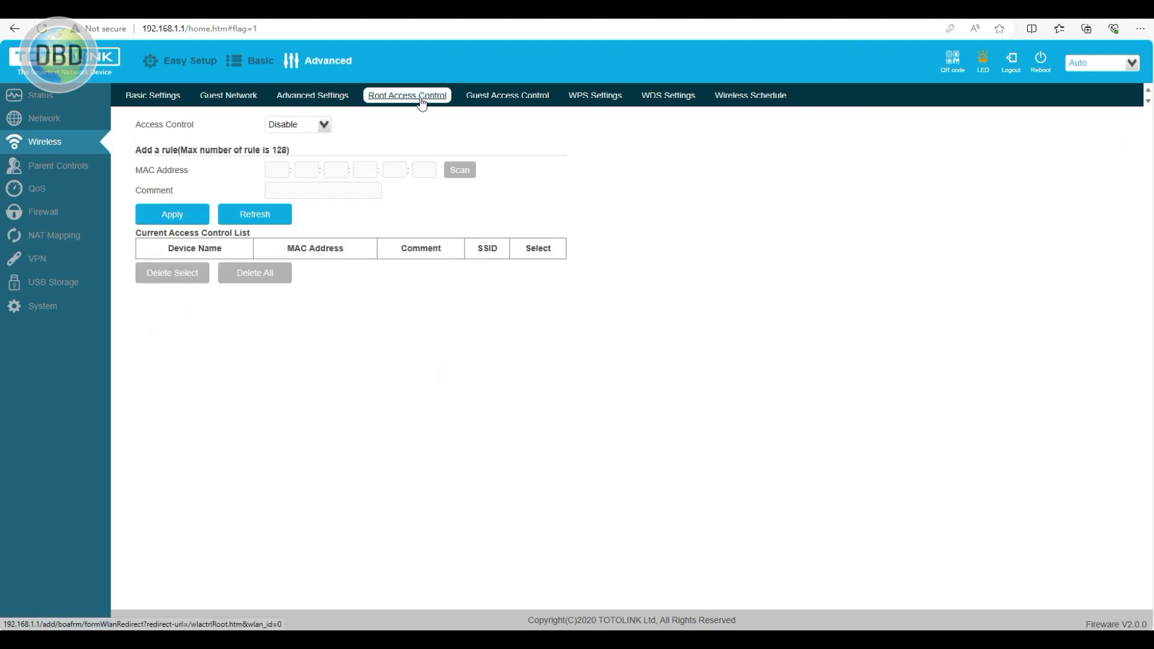
left_click(516, 99)
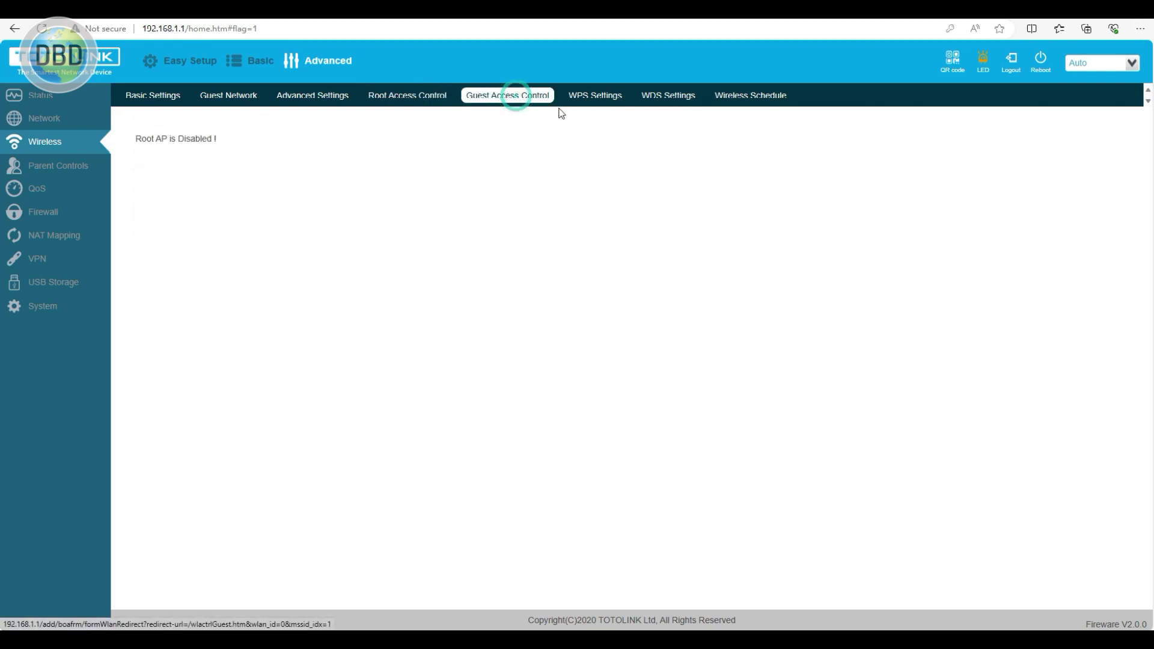
left_click(597, 98)
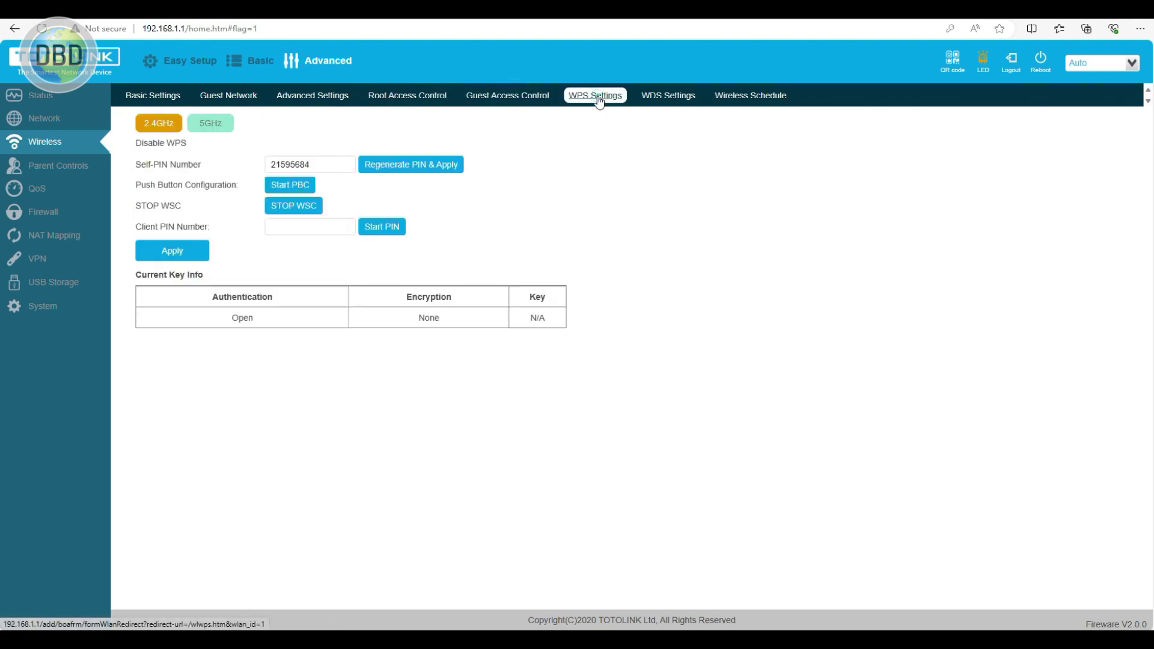
left_click(669, 100)
left_click(738, 102)
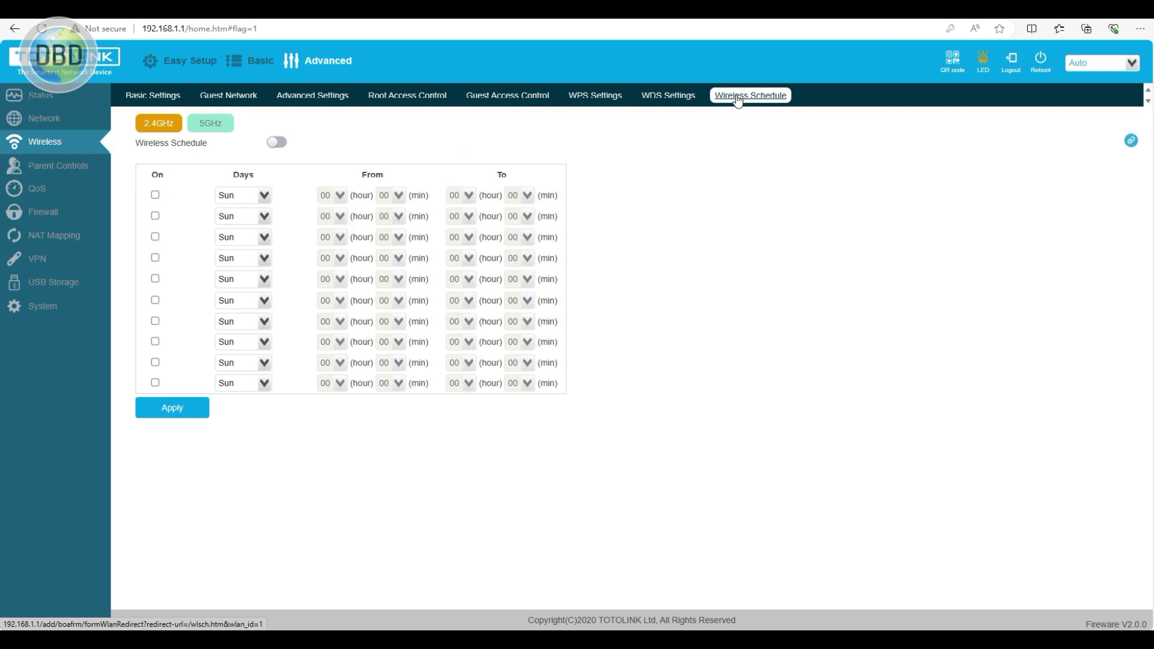
left_click(664, 99)
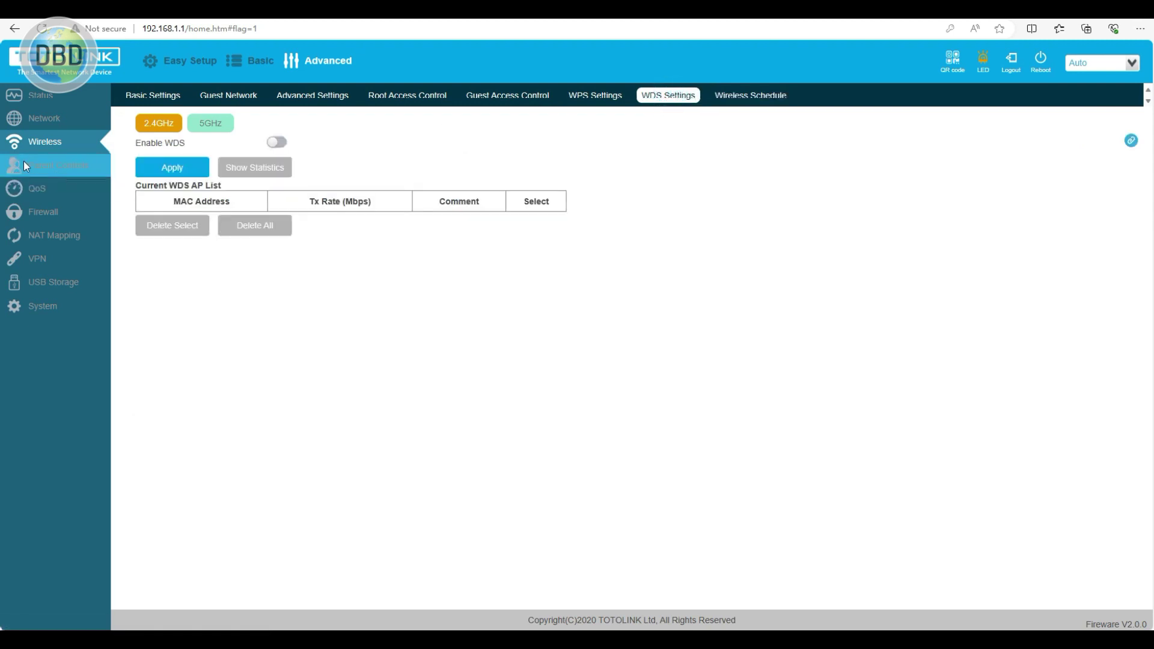
- Enable parental controls and add an empty Blacklist URL keyword entry, dismissing the domain-name alert
left_click(51, 174)
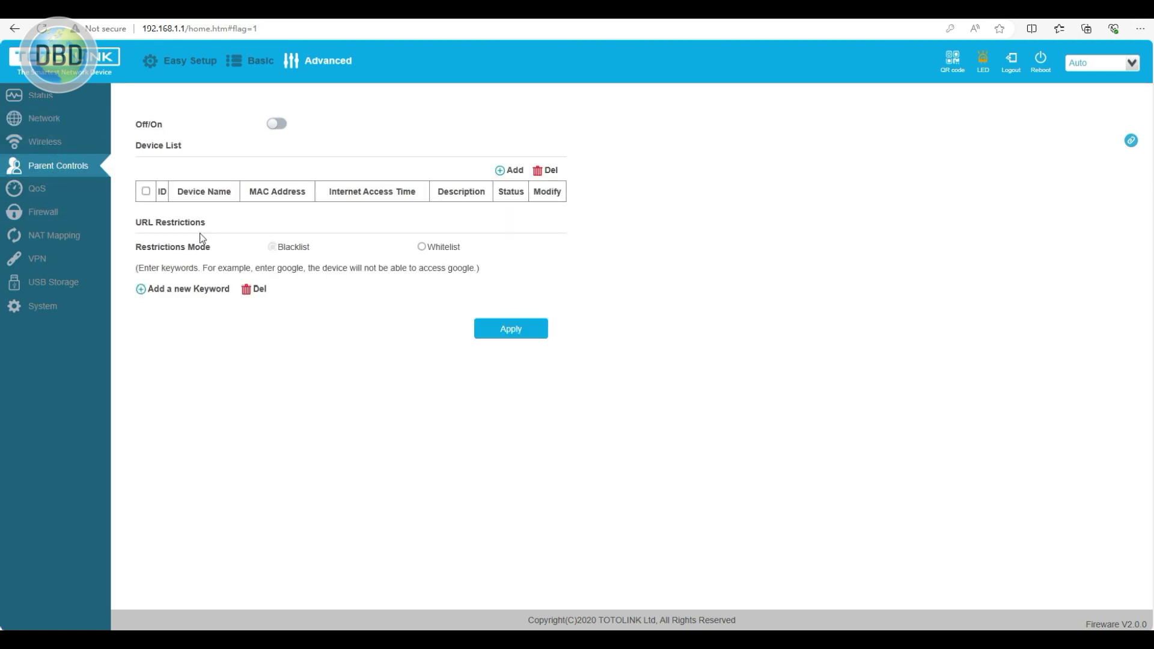
left_click(278, 124)
left_click(186, 291)
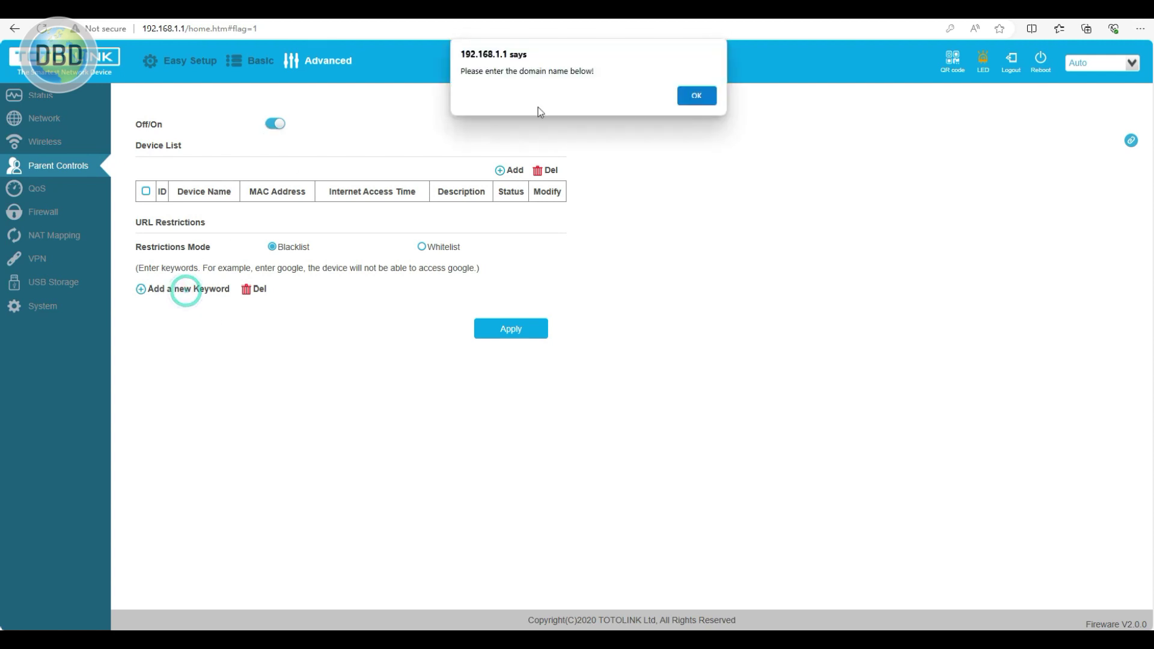
left_click(710, 100)
left_click(167, 308)
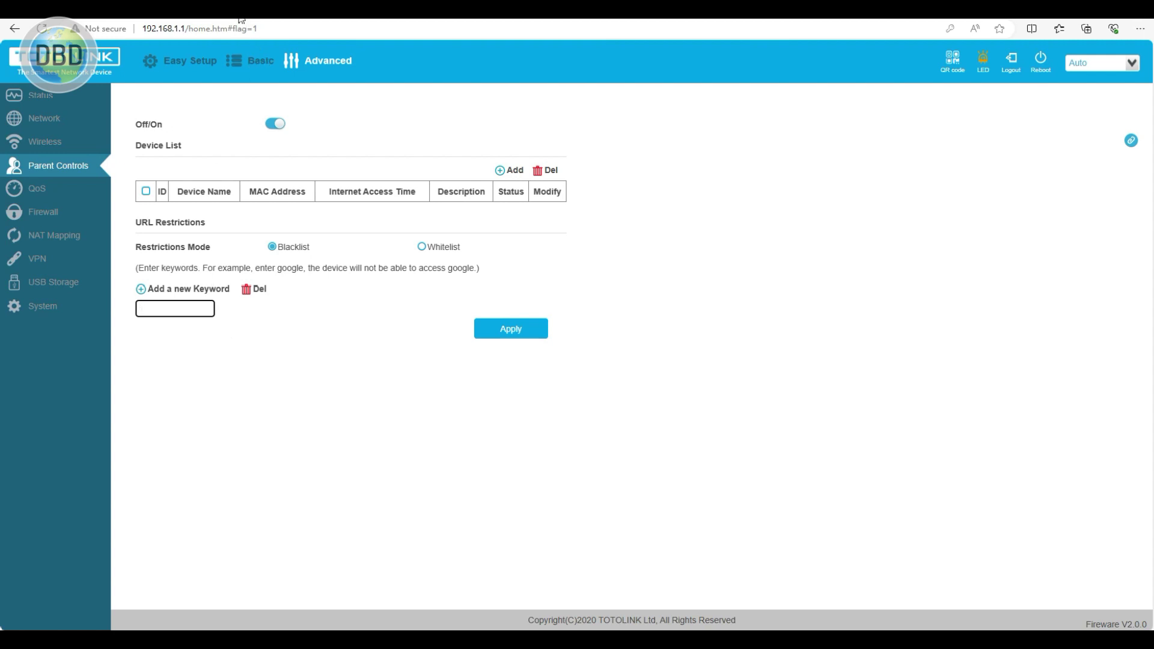
- Look at the NAT Mapping list and USB Storage (DLNA on, 30.309GB device), then open System
left_click(42, 235)
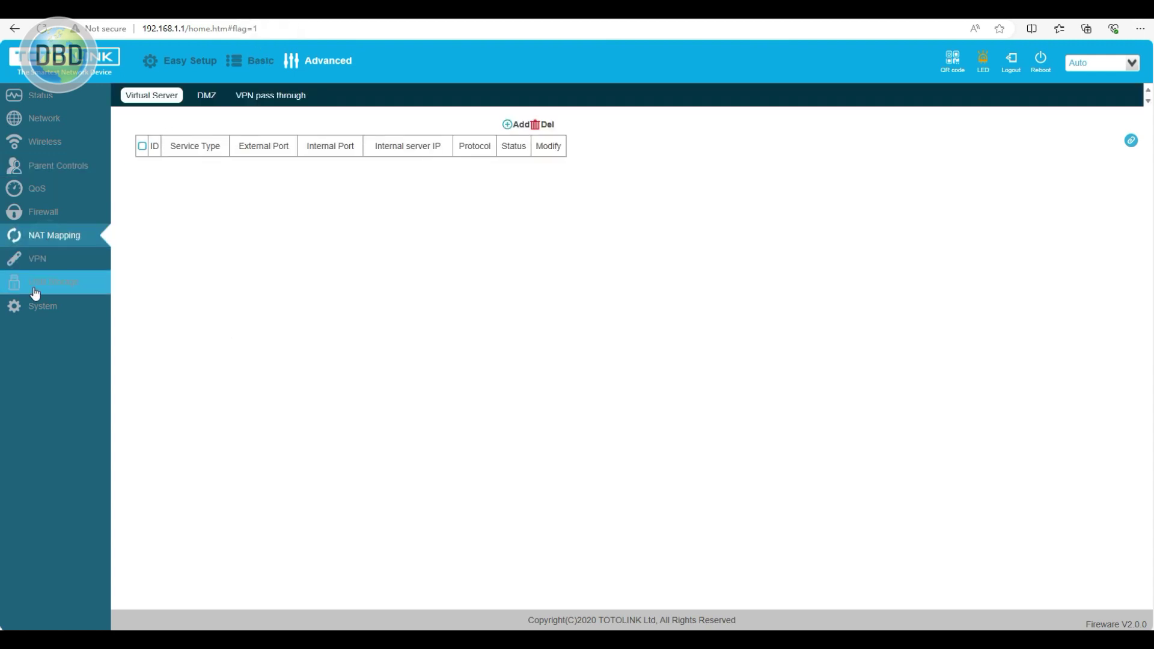
left_click(53, 285)
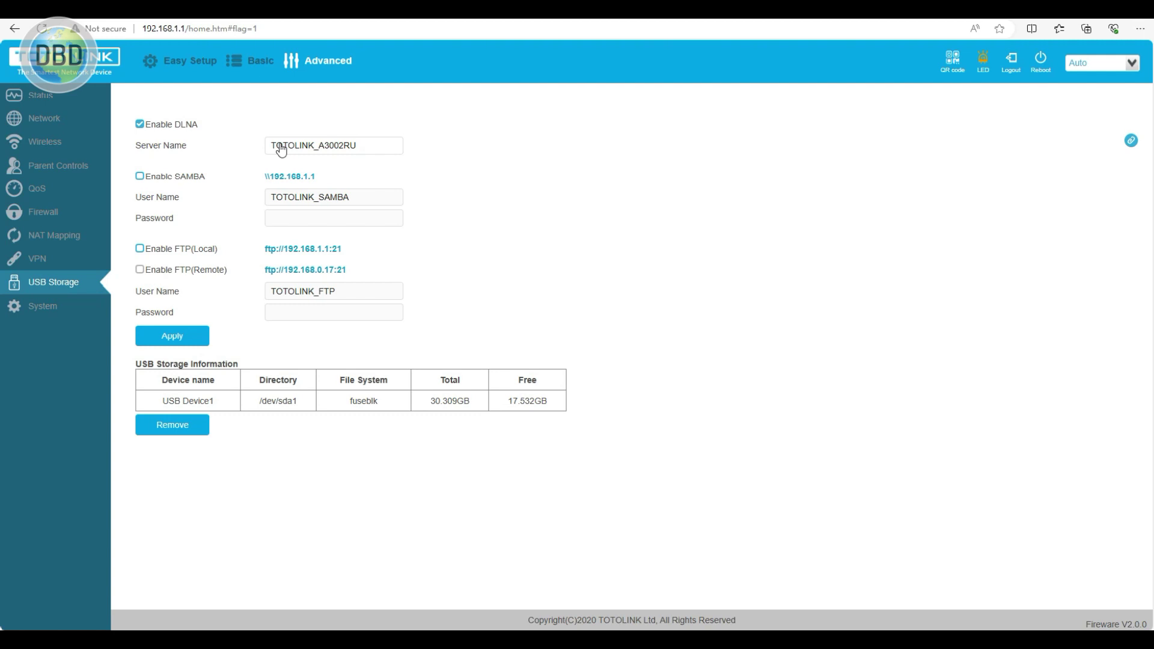
left_click(44, 317)
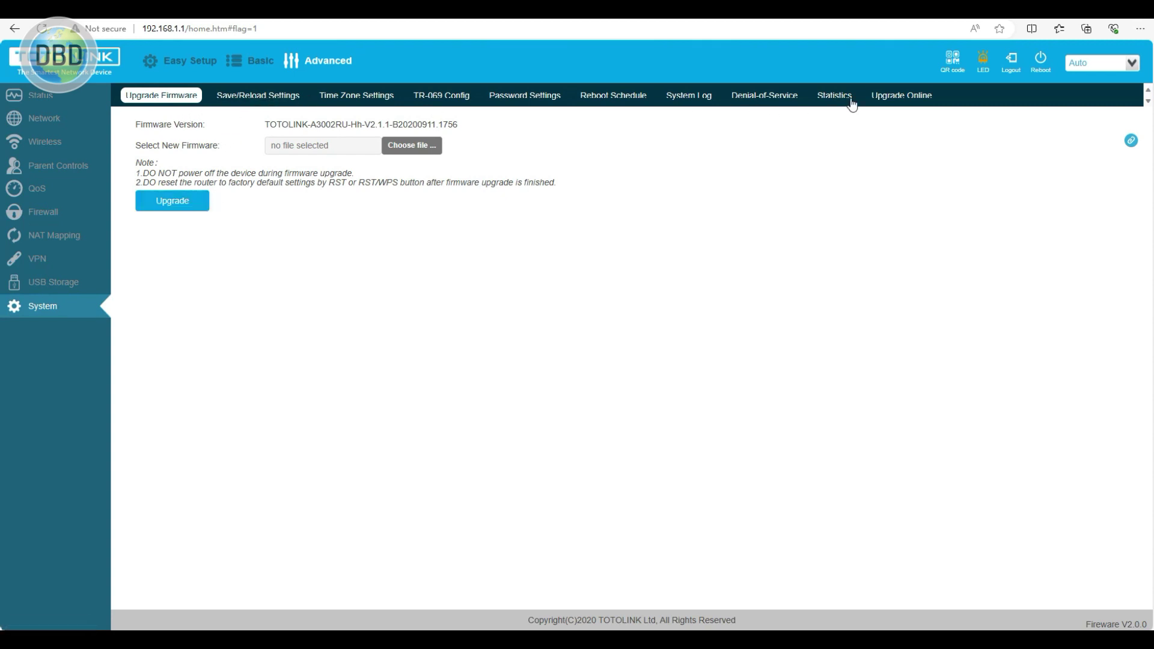
- Check online for newer firmware, finding none, and return to the manual upgrade page
left_click(890, 96)
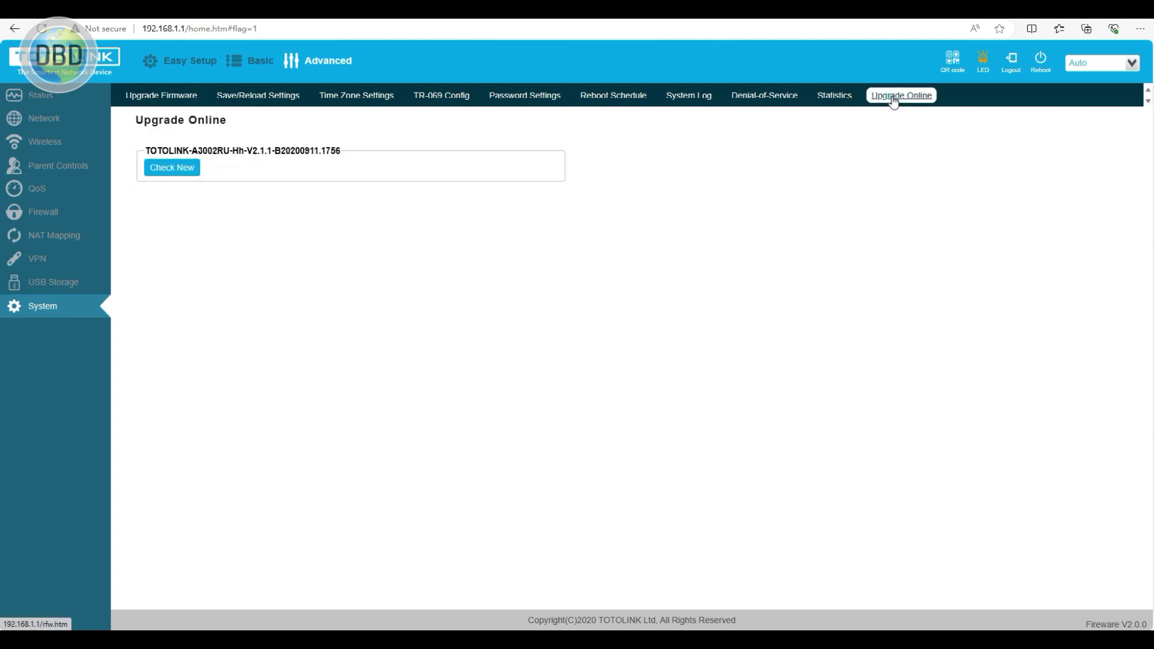
left_click(161, 169)
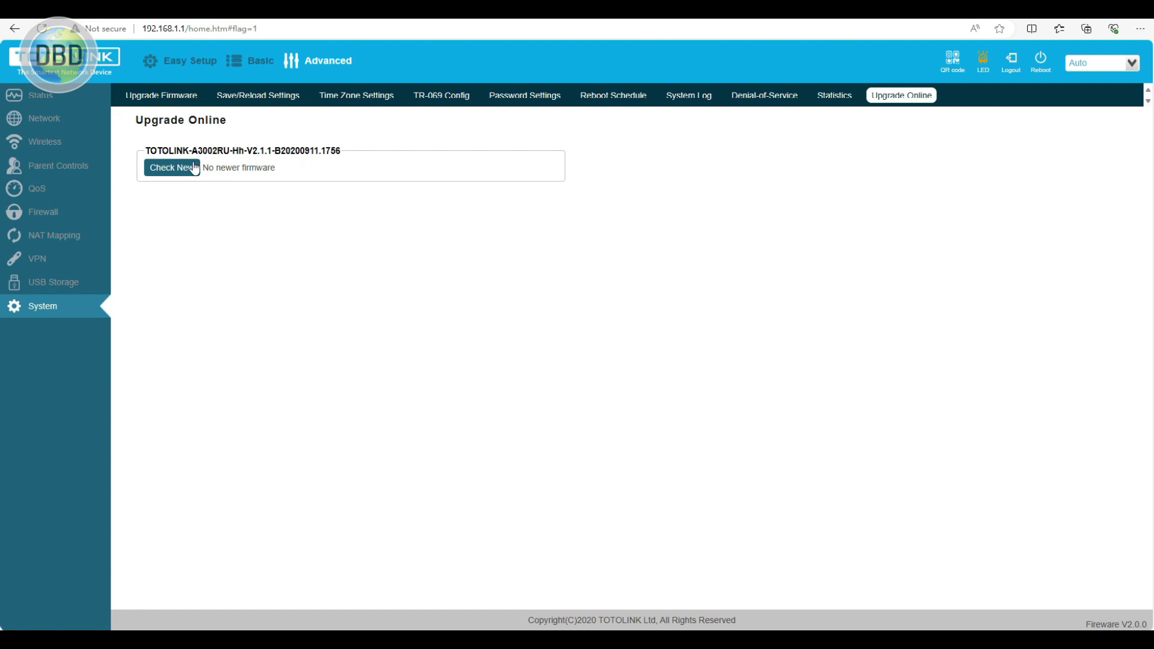
left_click(170, 100)
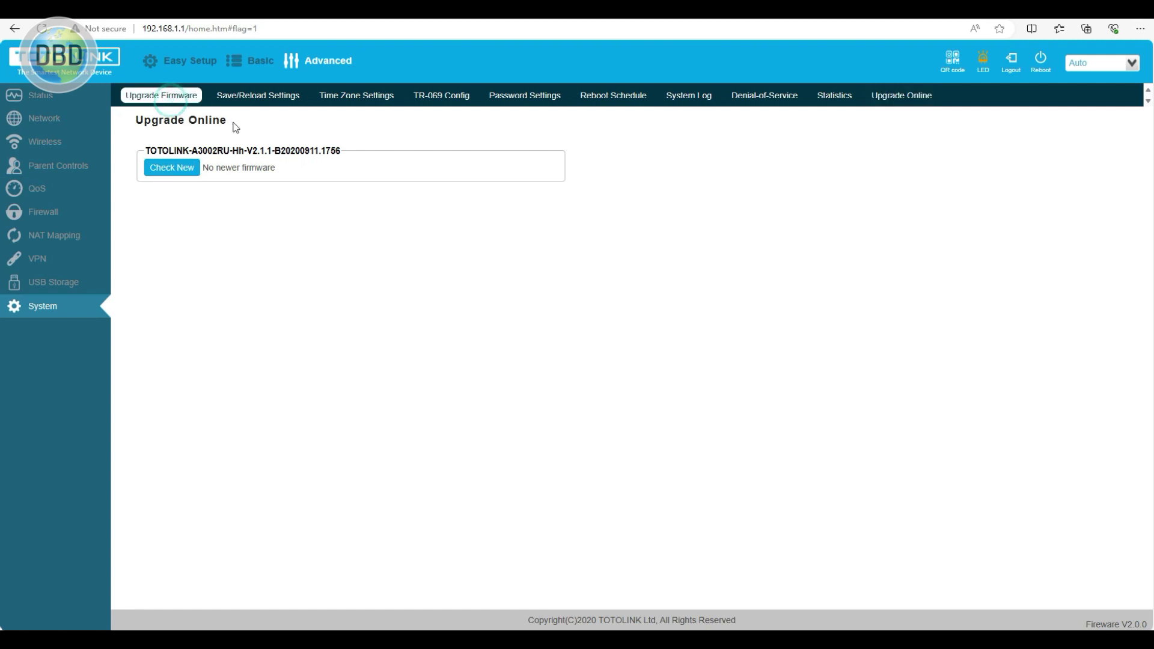
- Review time zone, TR-069, password, reboot schedule, log, DoS and statistics pages, then USB Storage
left_click(332, 100)
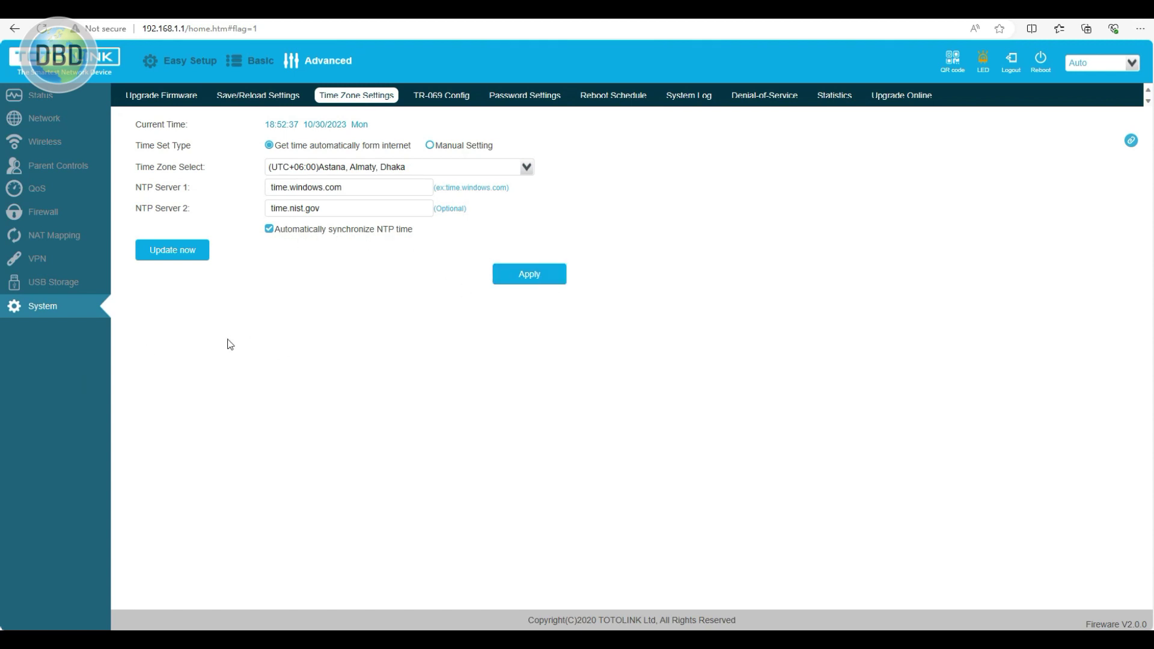
left_click(436, 96)
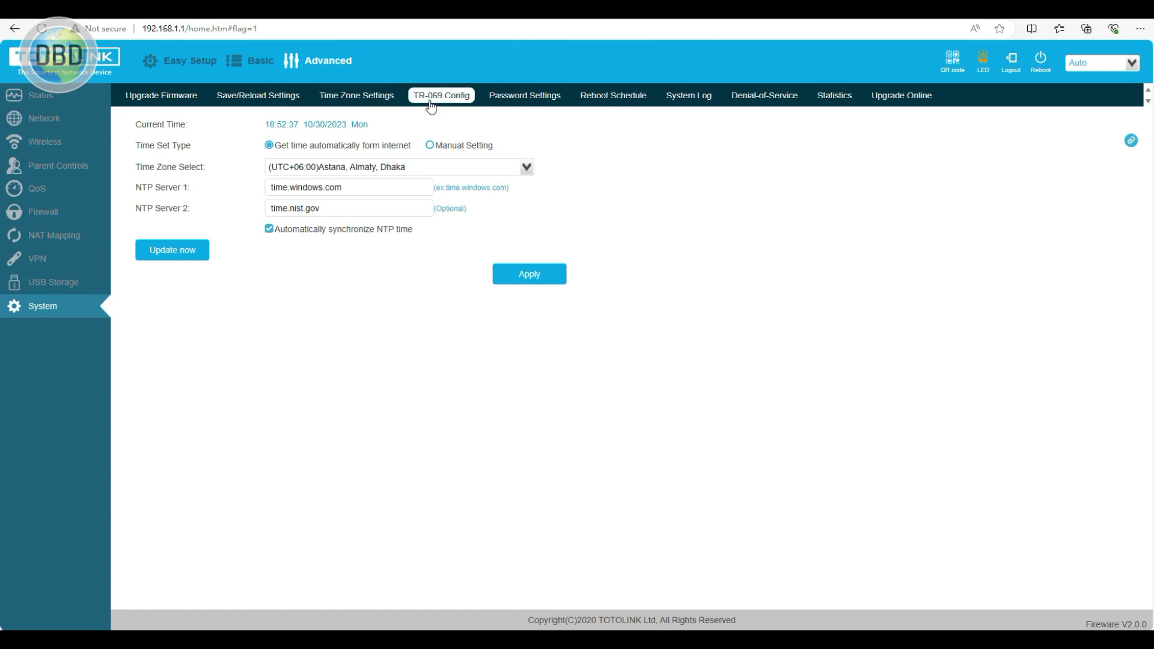
left_click(523, 96)
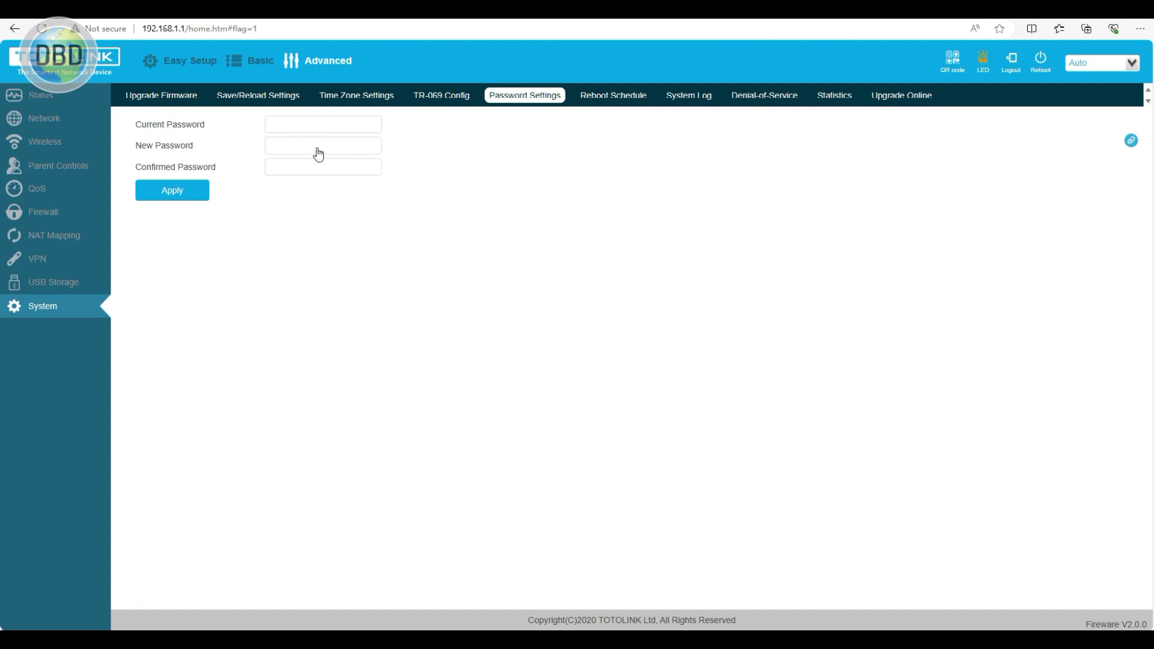
left_click(622, 97)
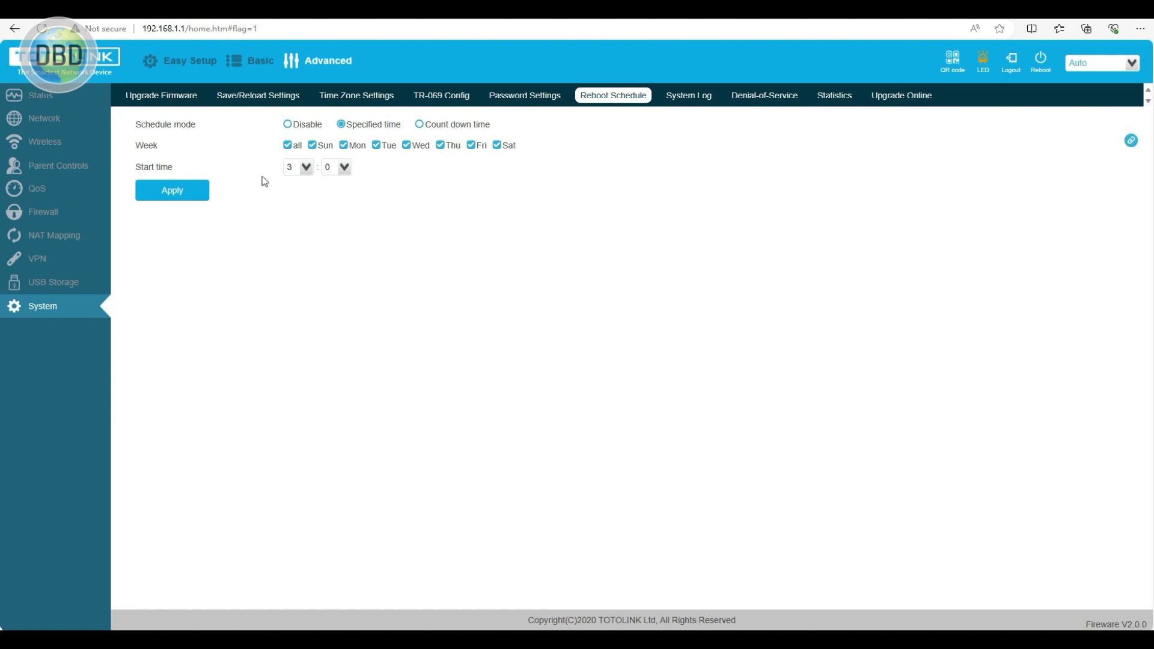
left_click(689, 98)
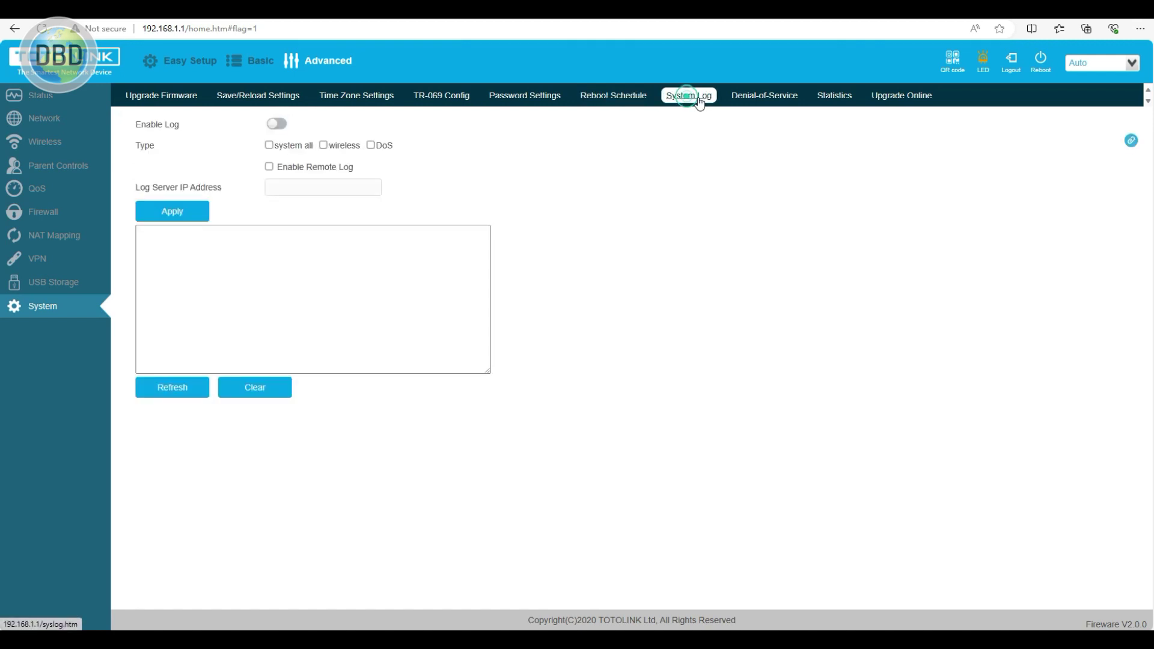
left_click(760, 101)
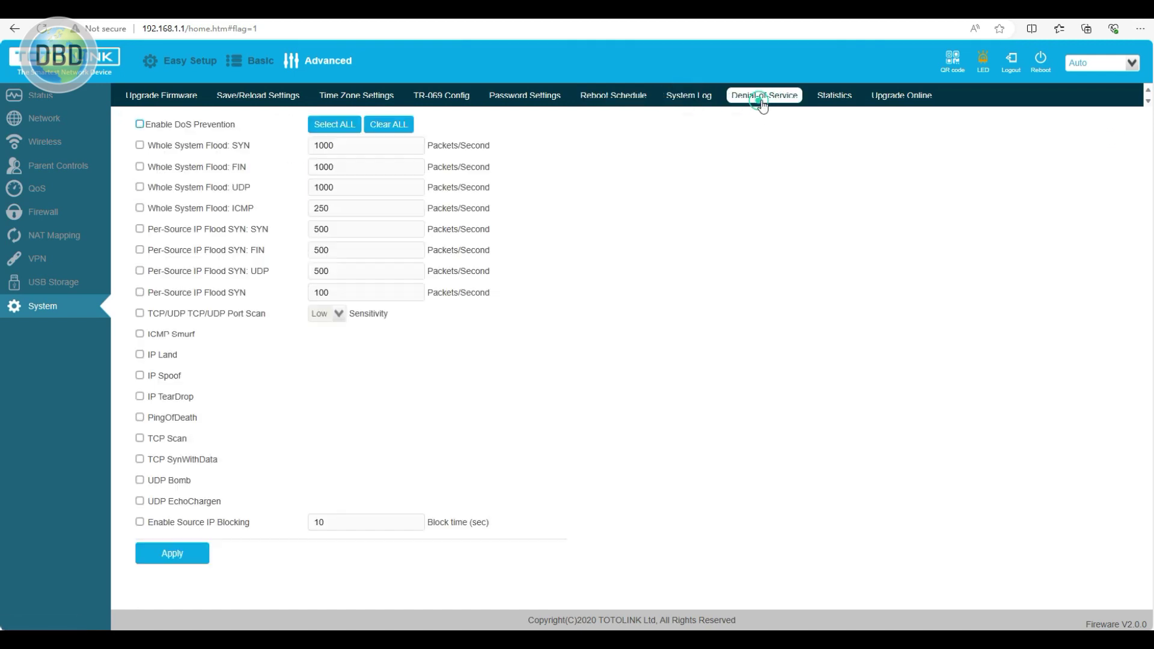
left_click(835, 99)
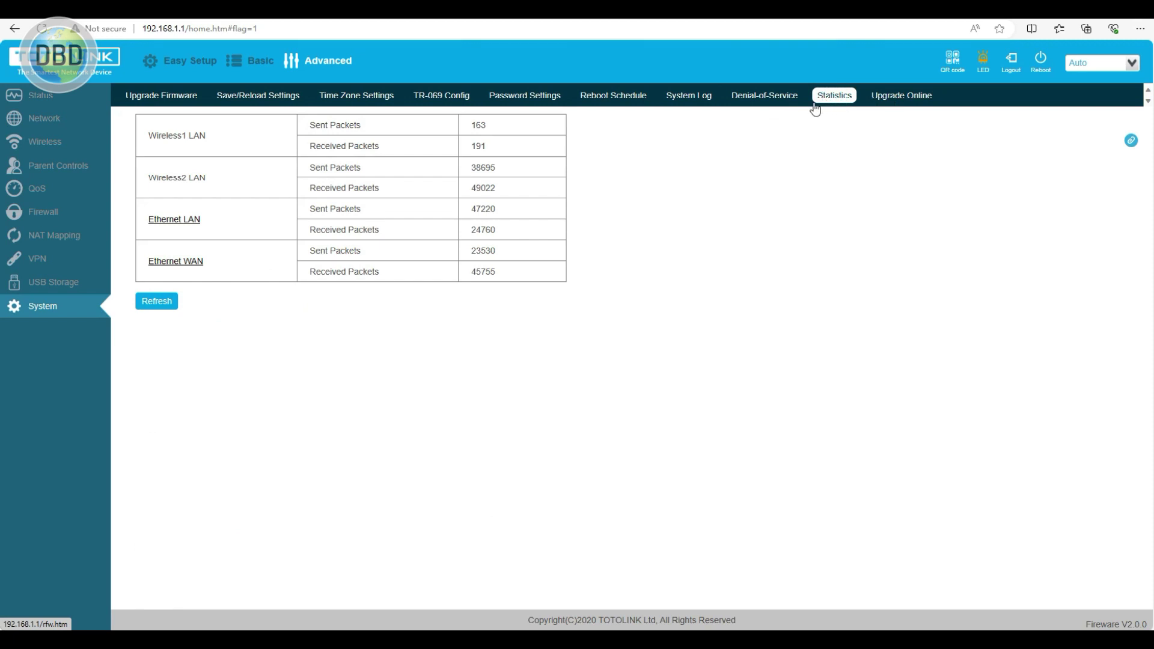
left_click(55, 282)
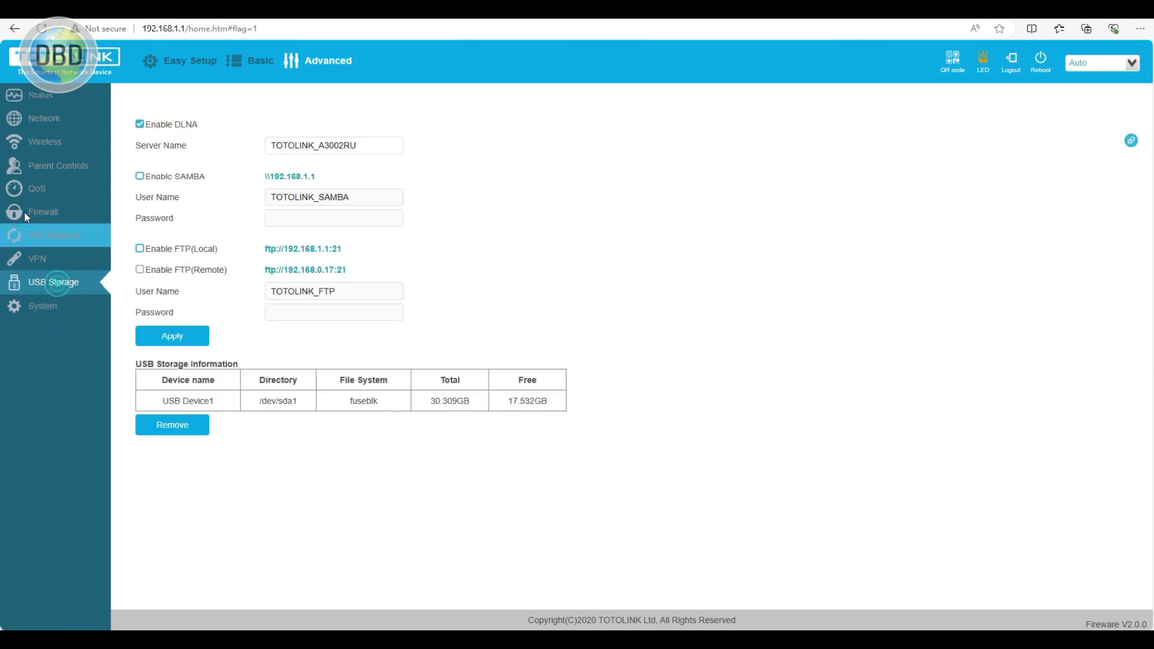
- Open Status, preview Easy Setup and the Basic home view, then switch back to Advanced
left_click(11, 96)
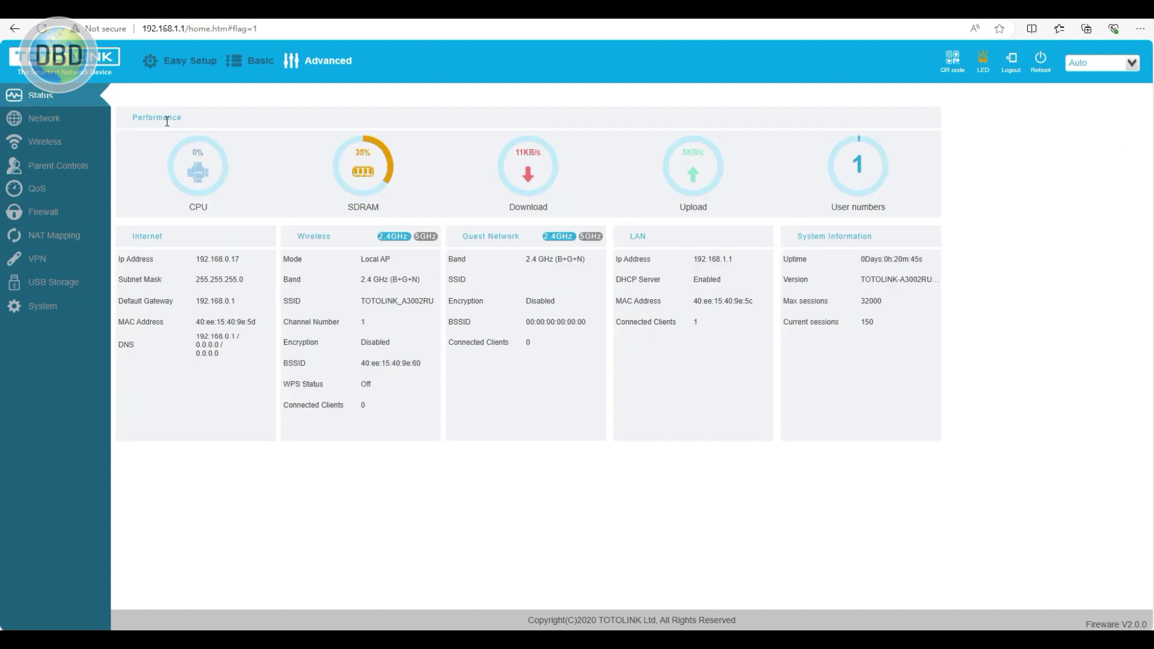
left_click(188, 62)
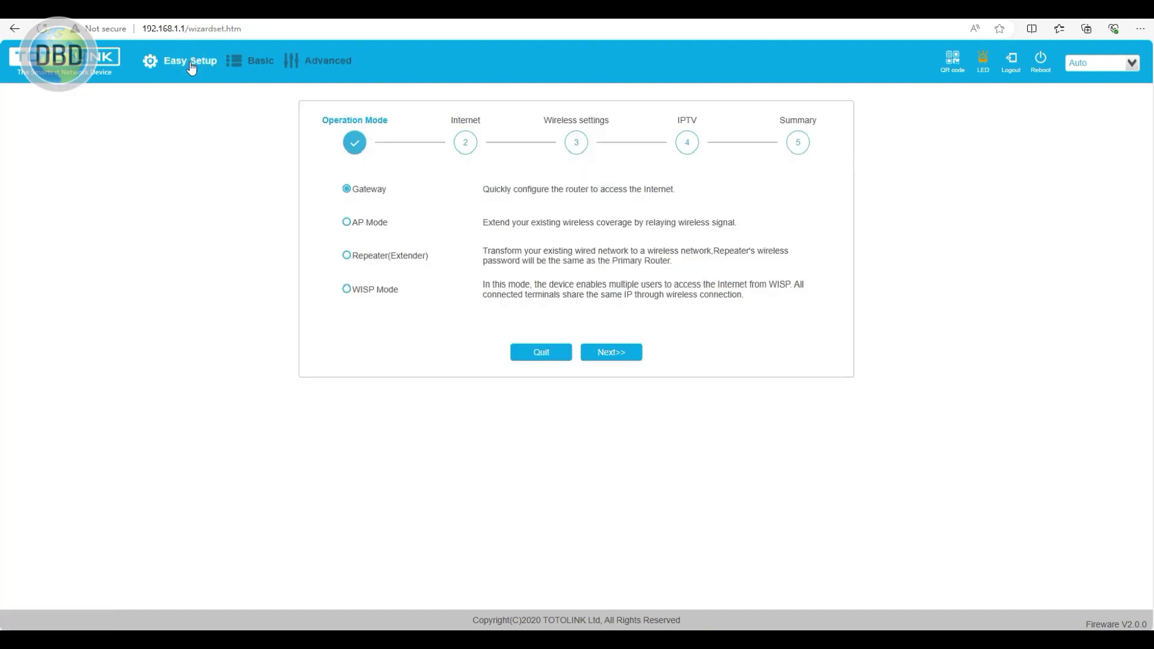
left_click(247, 68)
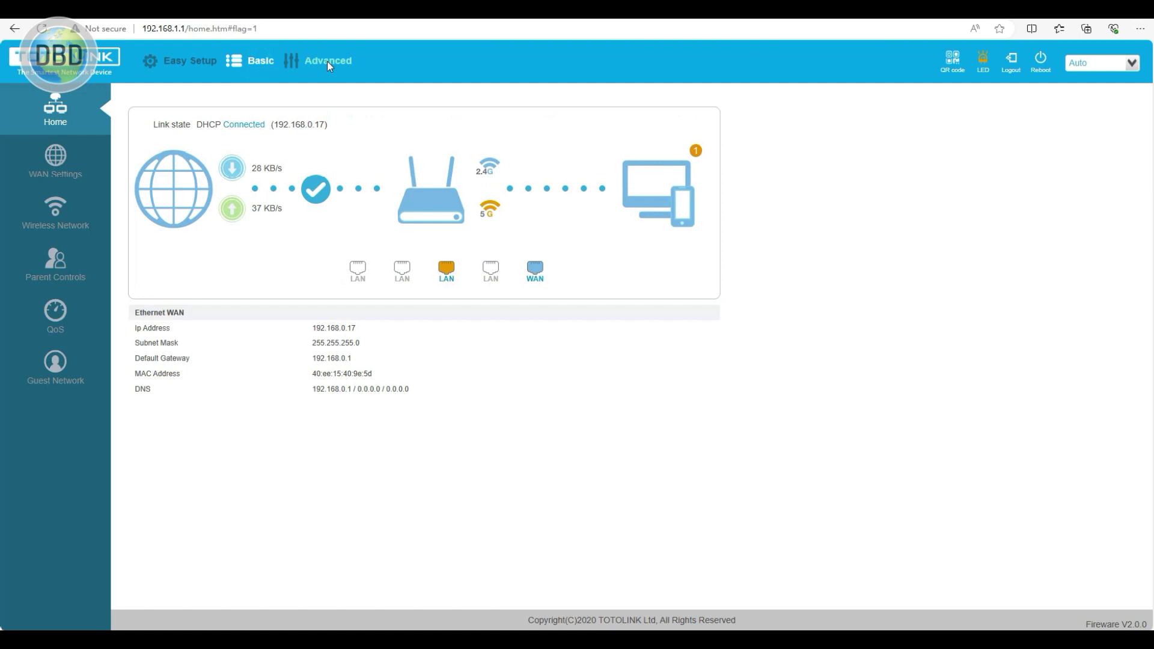
left_click(327, 62)
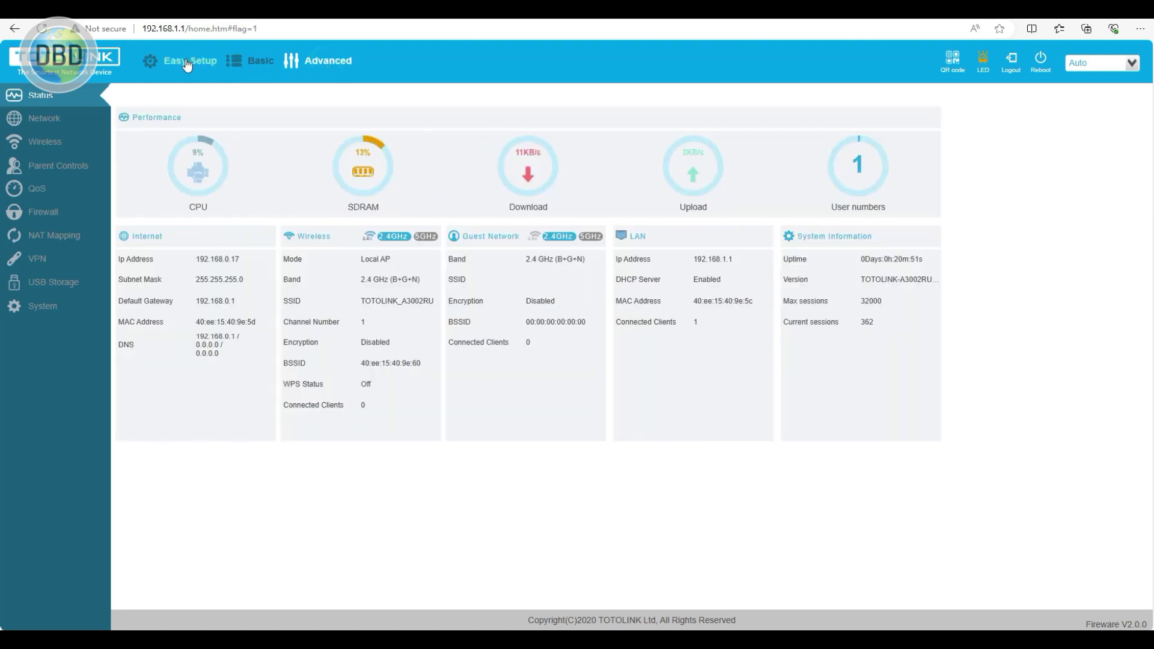